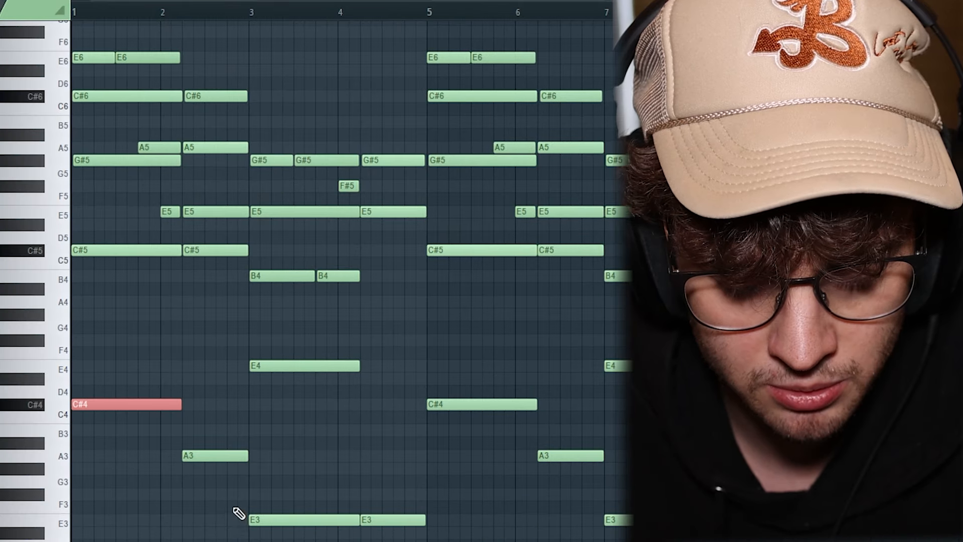
- Select the bass notes C#4, A3 and E3 in bars 1 to 4 as a group and by individual pitch
drag(237, 512, 198, 444)
drag(466, 540, 296, 507)
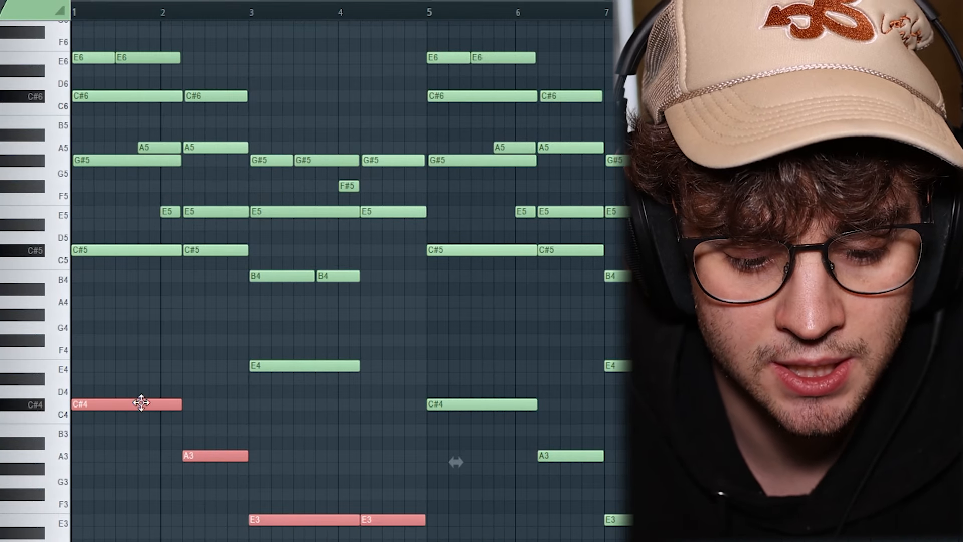
click(100, 440)
click(193, 460)
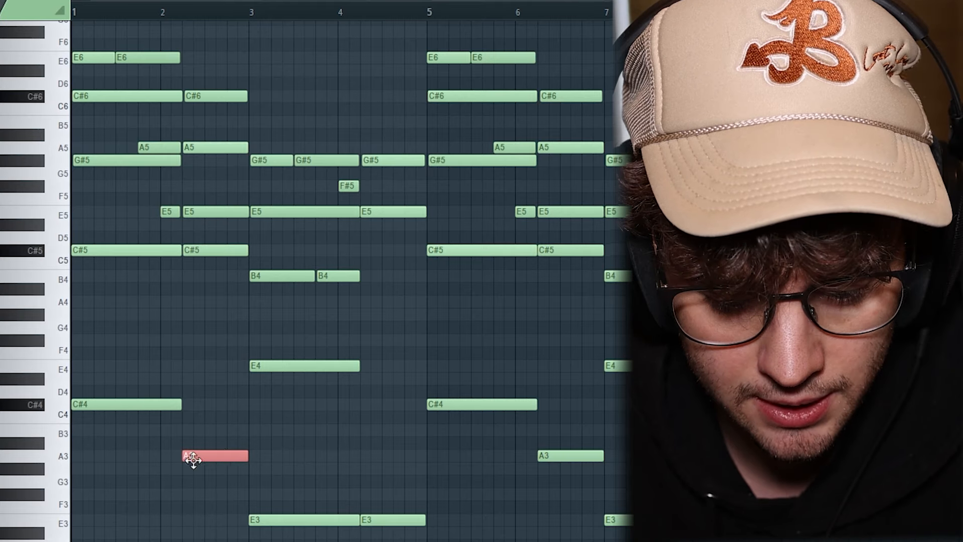
drag(369, 540, 328, 515)
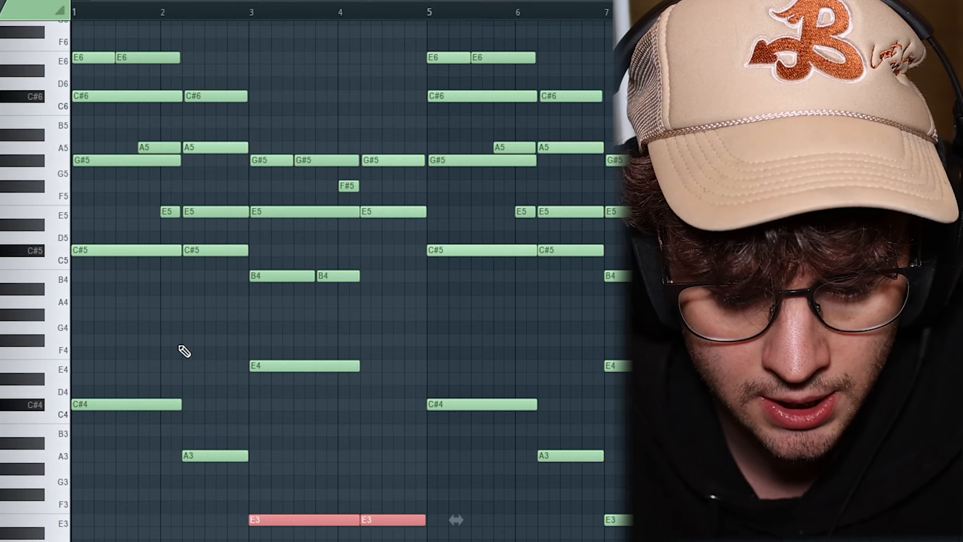
- Try the four bass notes of bars 1 to 4 one octave higher and return them to their original octave
scroll(185, 351, up, 2)
drag(422, 541, 157, 417)
key(ctrl+Up)
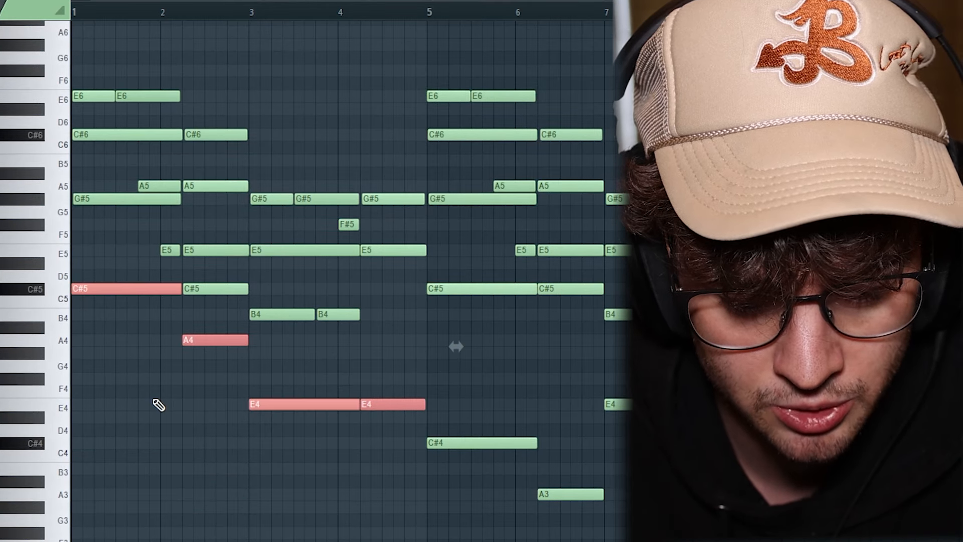
key(ctrl+Down)
- Try an extra E5 note at the start of bar 1, test it at E6 and delete it
right_click(136, 385)
drag(138, 329, 150, 247)
ctrl+click(103, 264)
drag(128, 326, 114, 294)
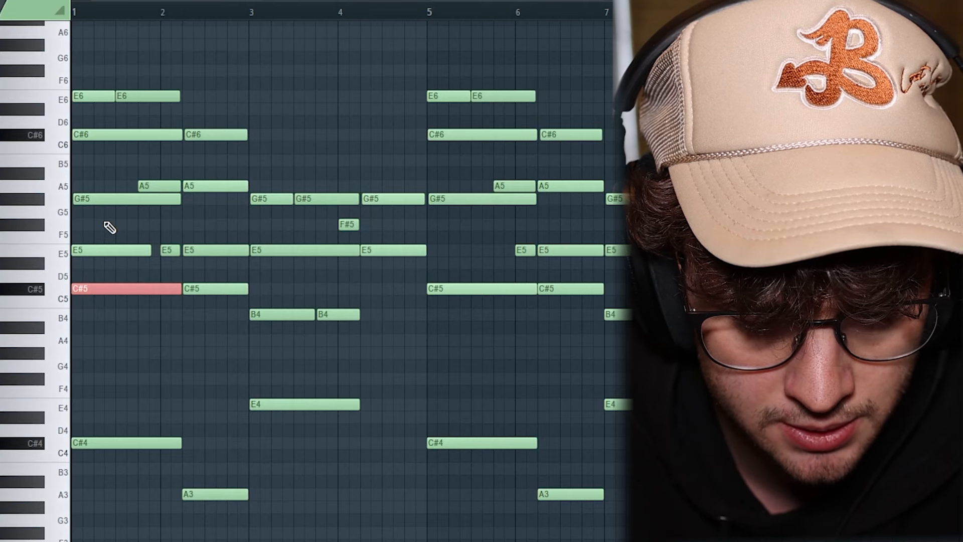
drag(115, 279, 92, 241)
key(ctrl+Up)
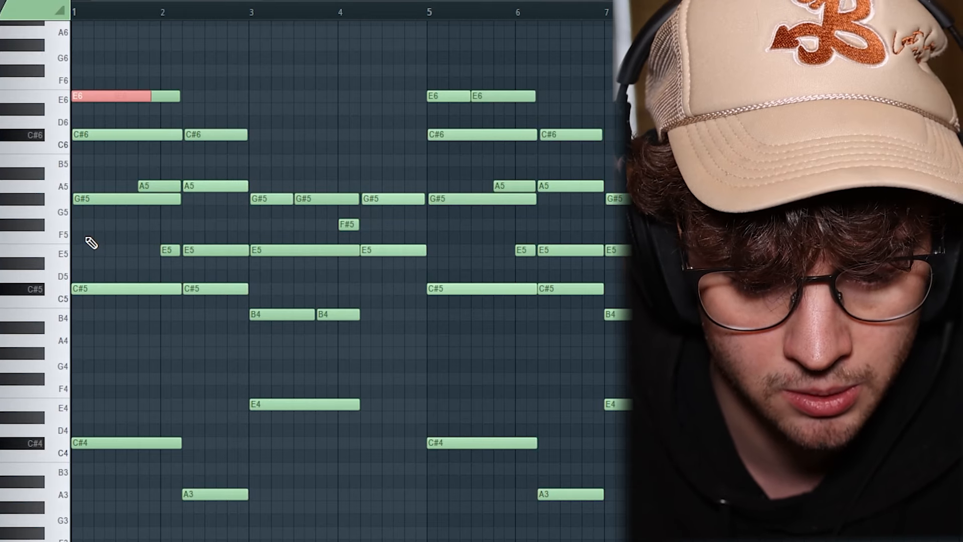
key(ctrl+Down)
key(Delete)
- Try nudging the selected C#5 note in bar 1 slightly later and raising it one octave to C#6
drag(92, 273, 98, 298)
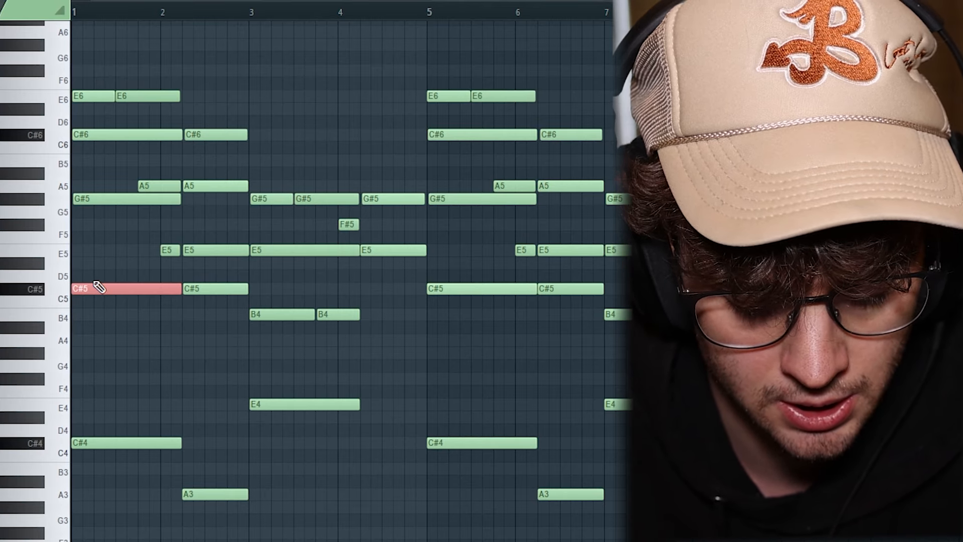
key(shift+Right)
key(ctrl+Up)
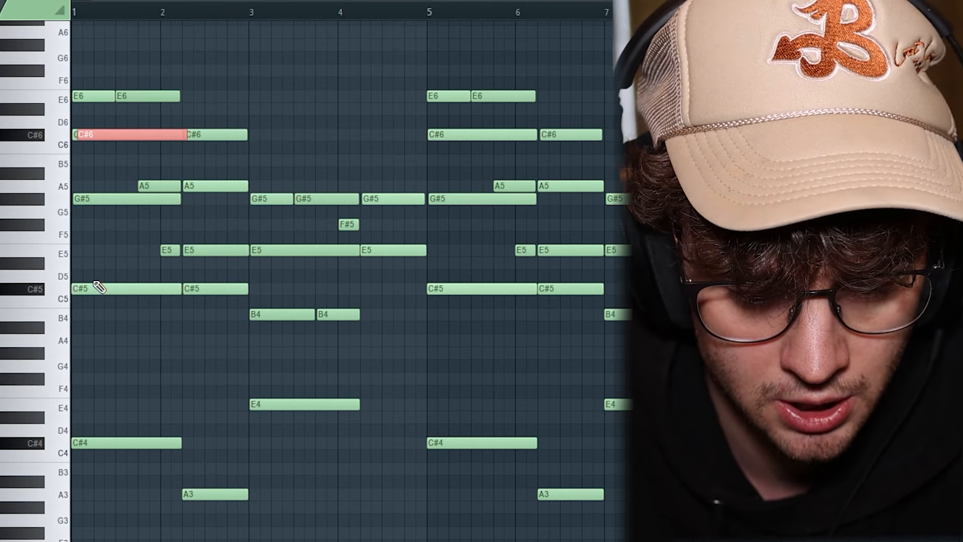
- Try the A3 bass note of bar 2 in higher octaves, including A4, and return it to A3
drag(212, 495, 212, 344)
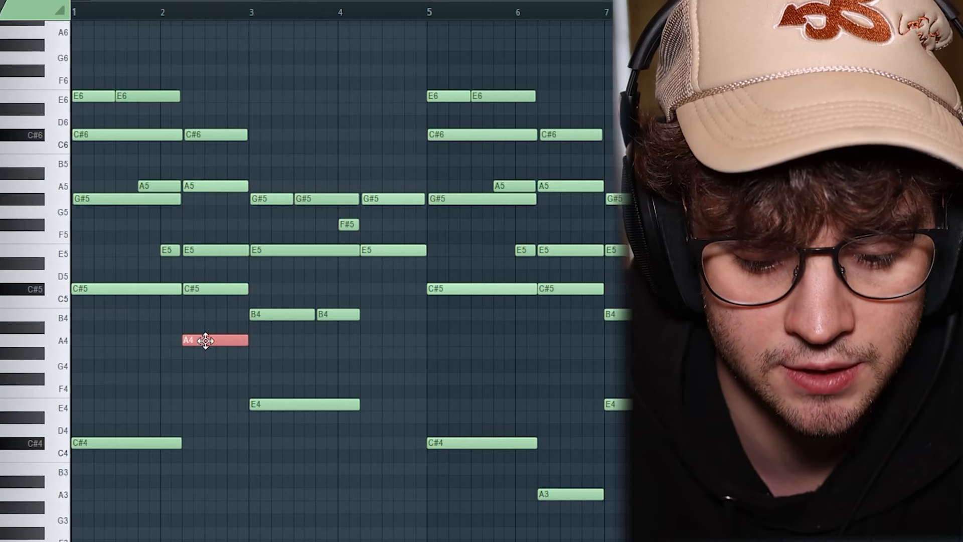
key(ctrl+Up)
key(ctrl+Down)
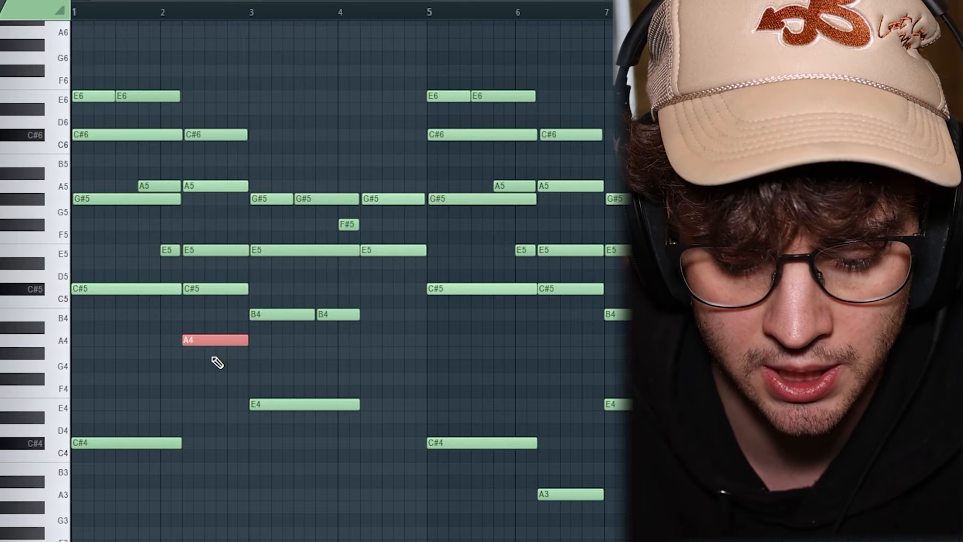
key(ctrl+Down)
ctrl+click(267, 476)
scroll(519, 507, down, 2)
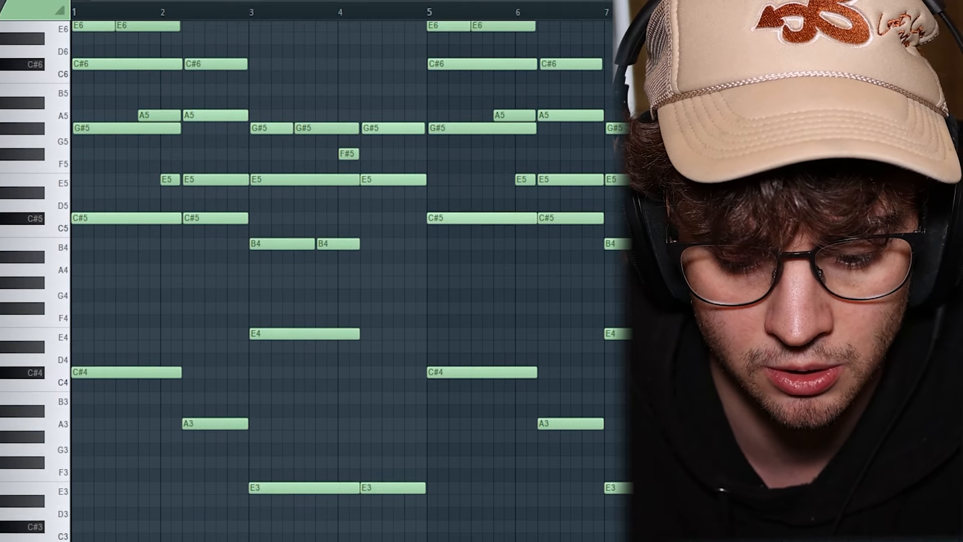
drag(855, 538, 154, 361)
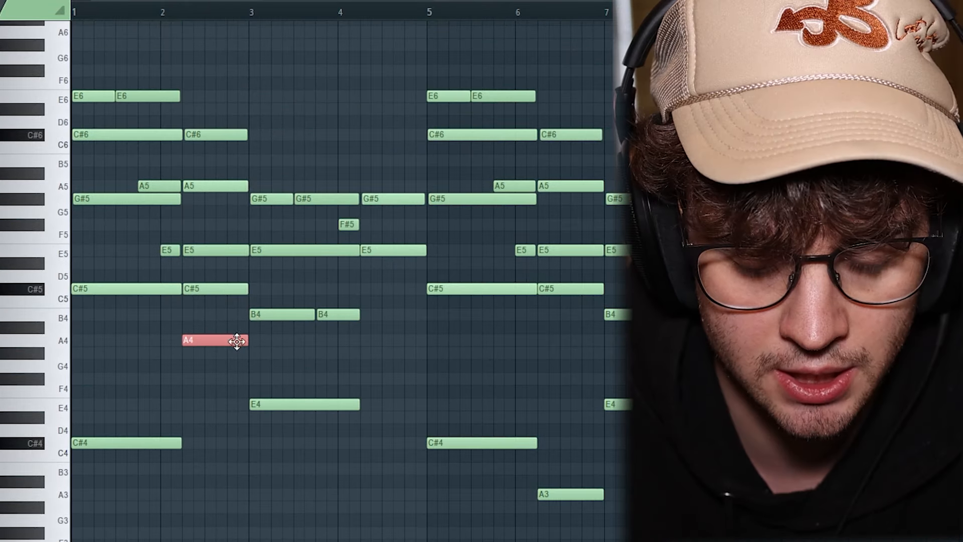
key(ctrl+Up)
key(ctrl+Down)
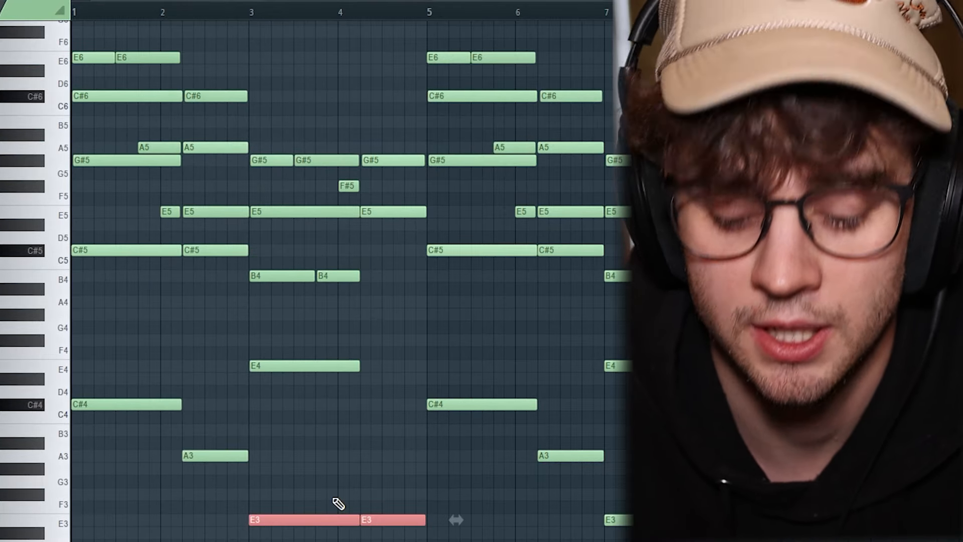
- Try raising the two E3 bass notes in bars 3 and 4 one octave to E4, and restore them
key(ctrl+Up)
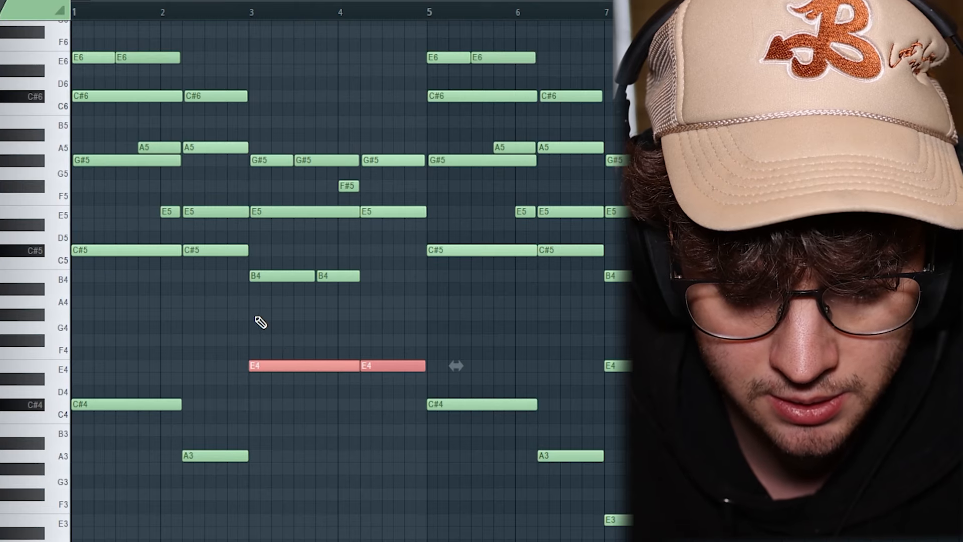
click(257, 315)
key(ctrl+alt+z)
key(ctrl+alt+z)
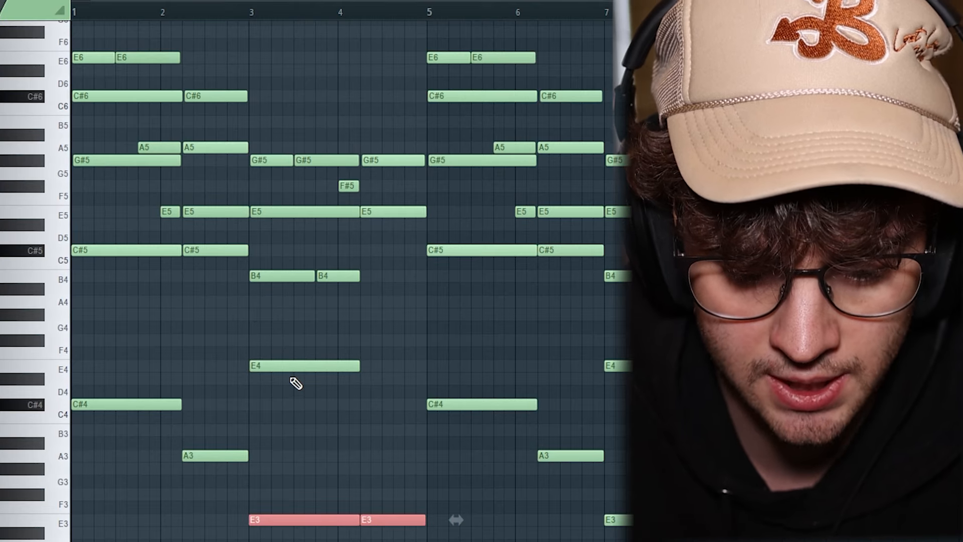
key(ctrl+d)
click(255, 314)
key(ctrl+Up)
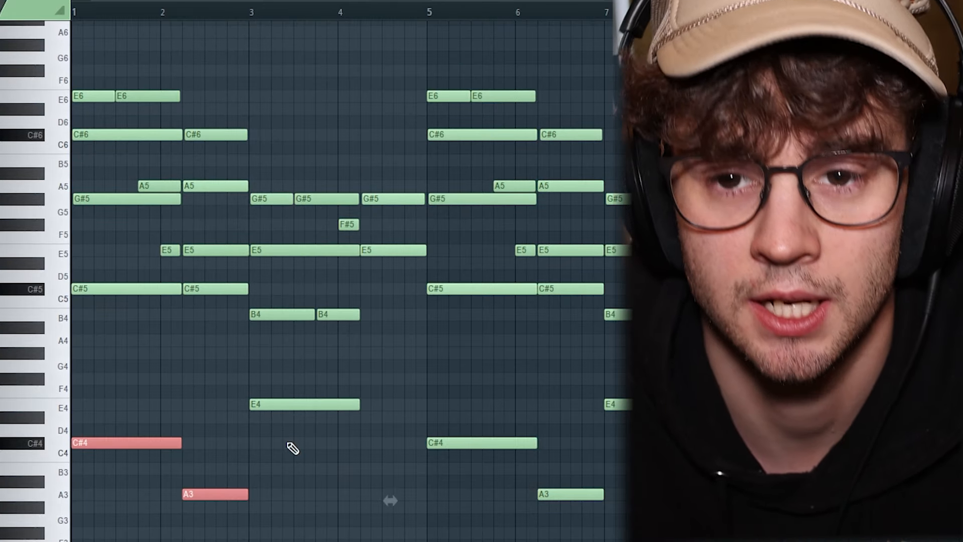
- Try the short A5 note at the end of bar 1 one octave lower and return it to A5
click(87, 91)
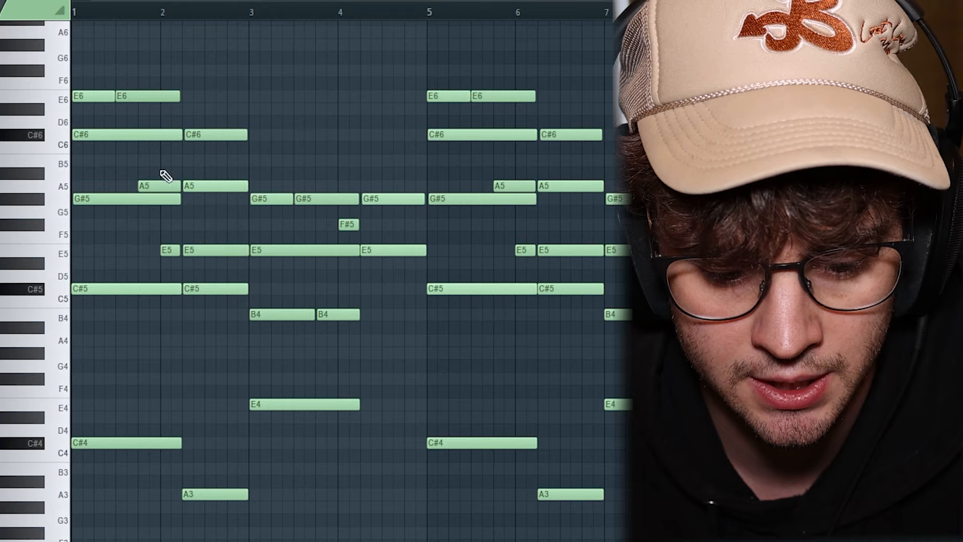
click(157, 184)
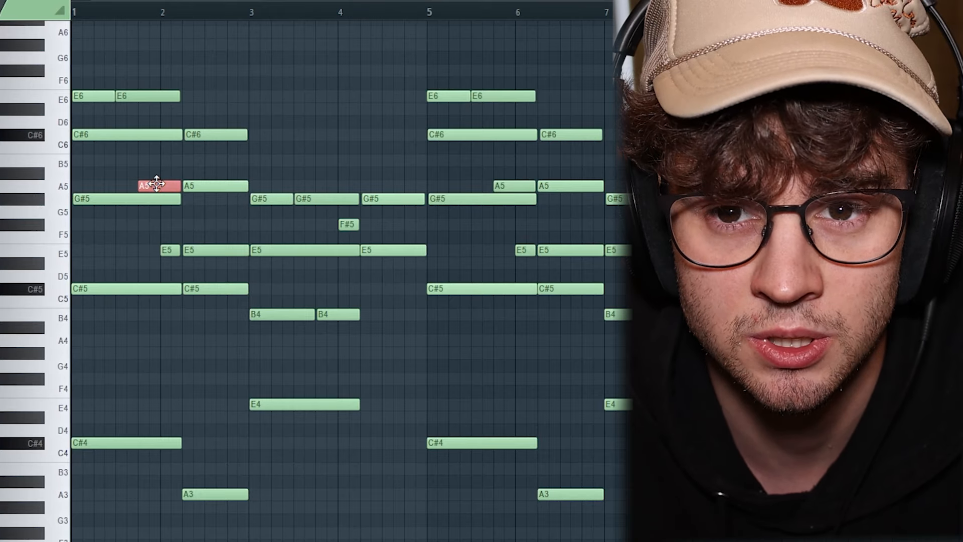
key(ctrl+Down)
key(ctrl+Up)
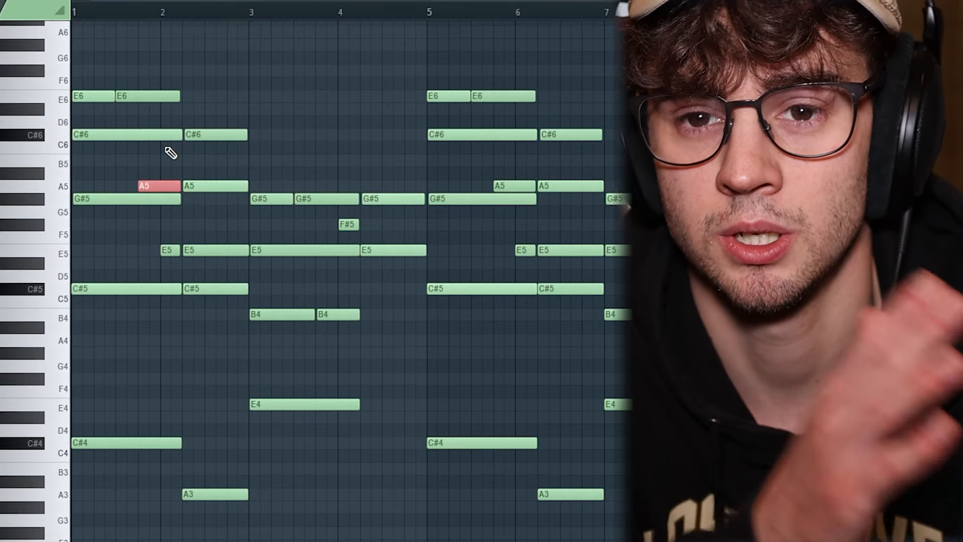
- Select all notes of the Analog Lab V pattern and return to the playlist
scroll(166, 149, down, 1)
key(ctrl+a)
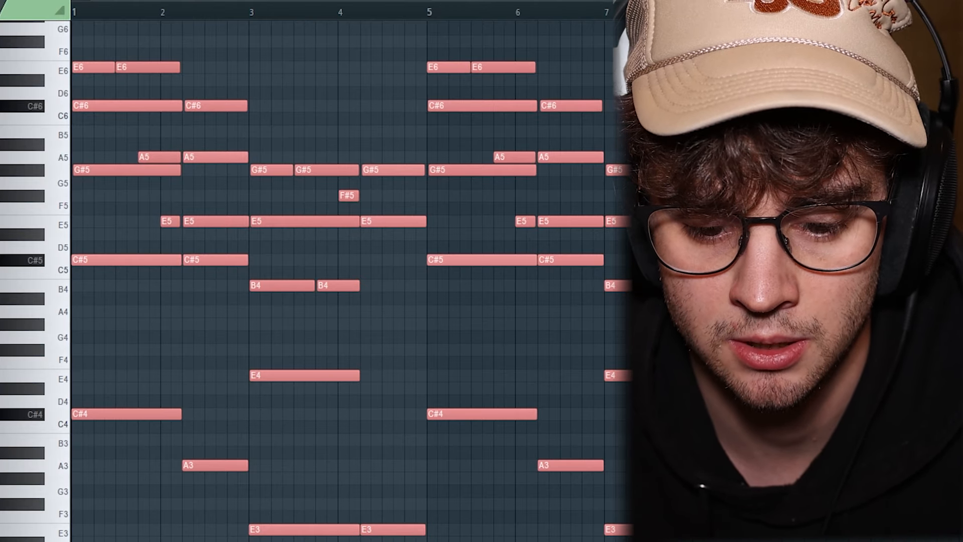
click(344, 2)
- Remove the Analog Lab V #2 clip from the second playlist track, undo the removal and check the channel rack
right_click(295, 147)
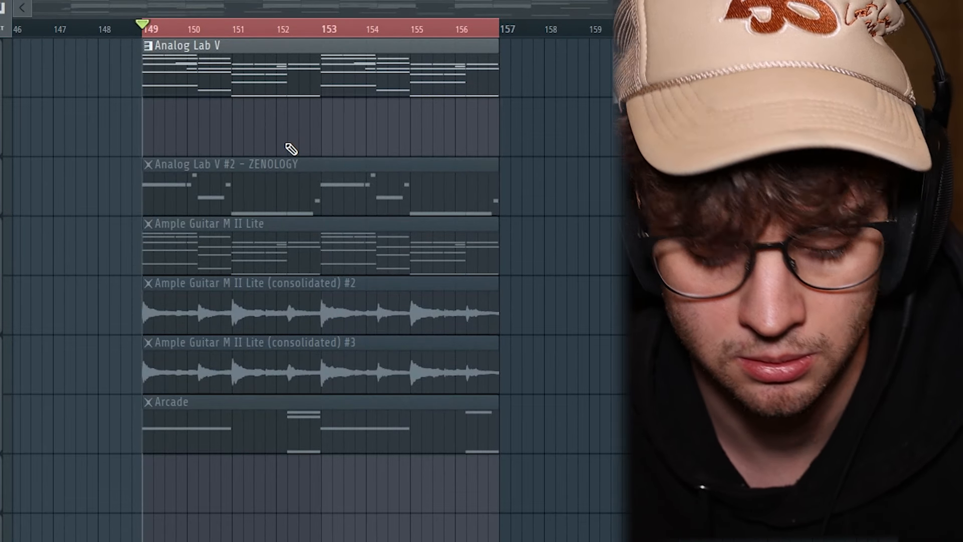
key(ctrl+z)
key(F6)
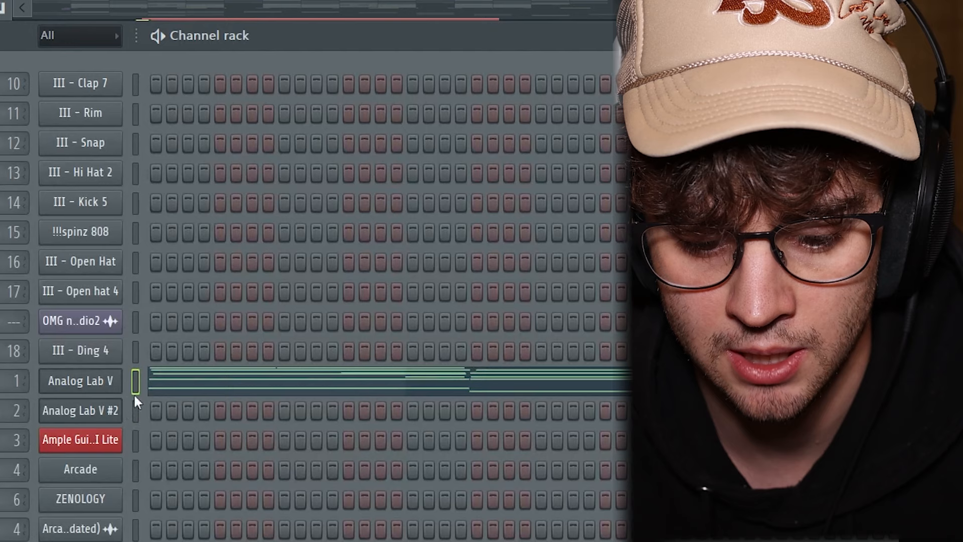
key(F6)
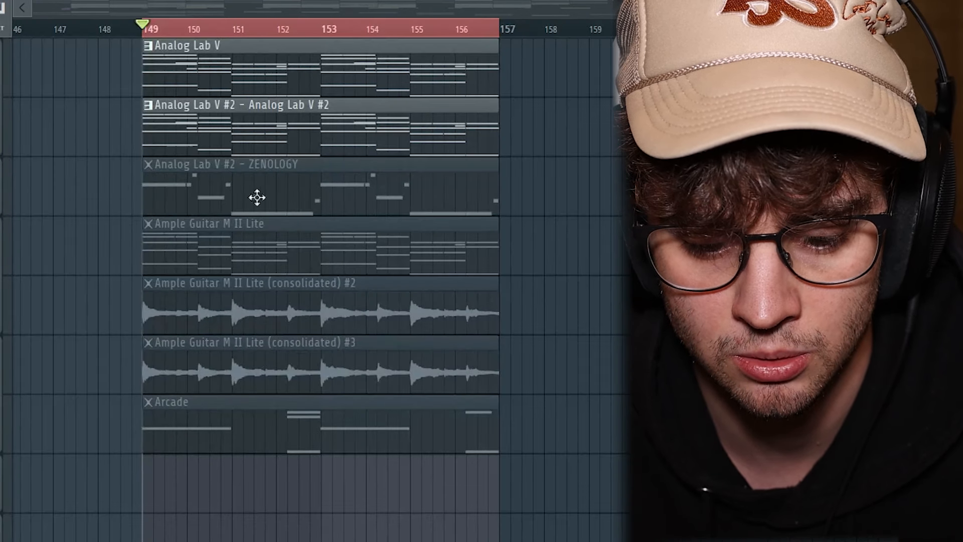
- Open the Analog Lab V #2 pattern's notes in the piano roll and play it
double_click(217, 124)
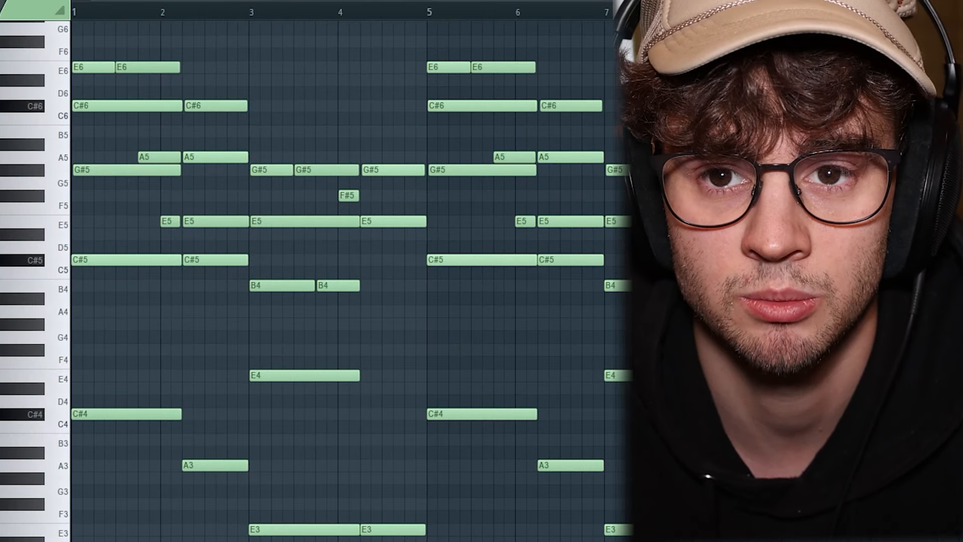
key(space)
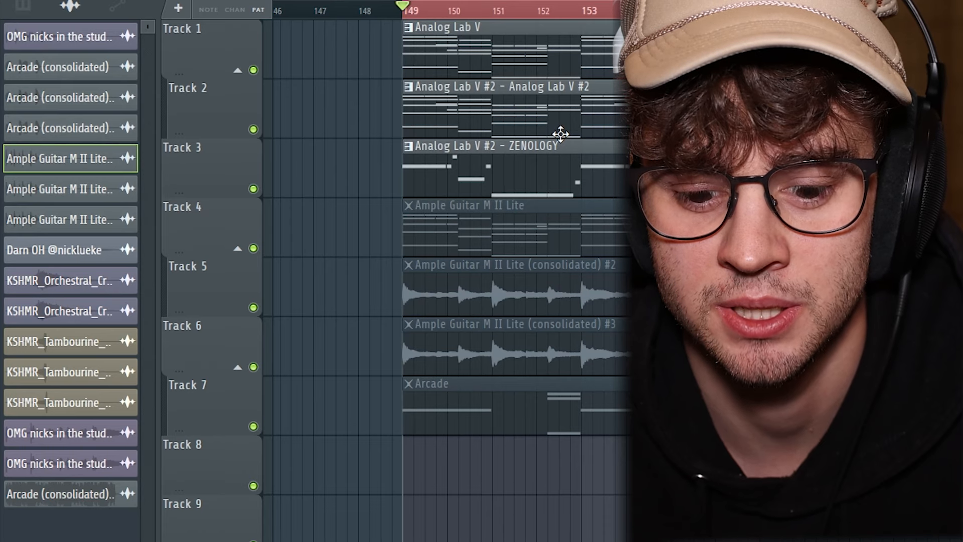
- Copy the bass notes of the Analog Lab V #2 pattern
double_click(527, 129)
scroll(351, 281, left, 3)
scroll(352, 281, down, 4)
drag(722, 418, 38, 251)
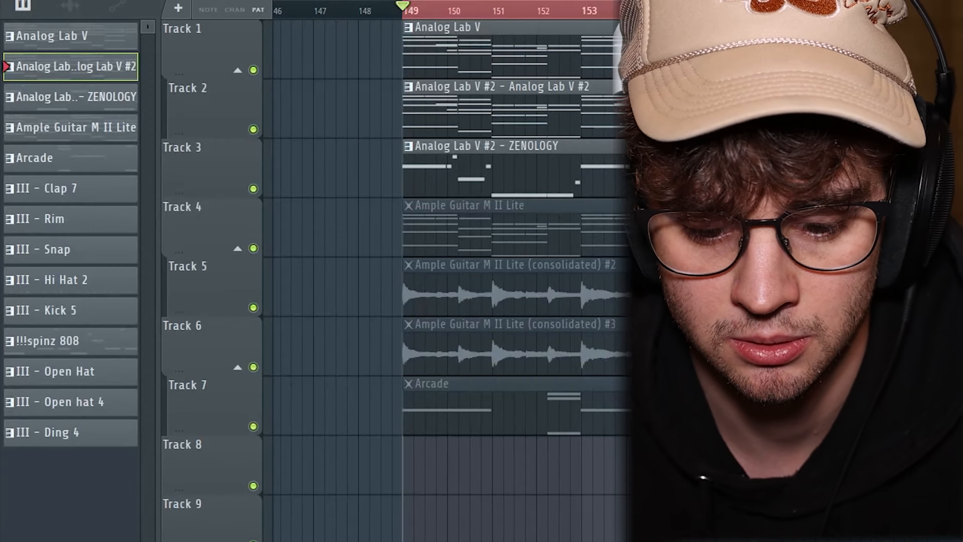
- Paste the bass notes into the ZENOLOGY pattern and align them with the start of bar 1
double_click(520, 165)
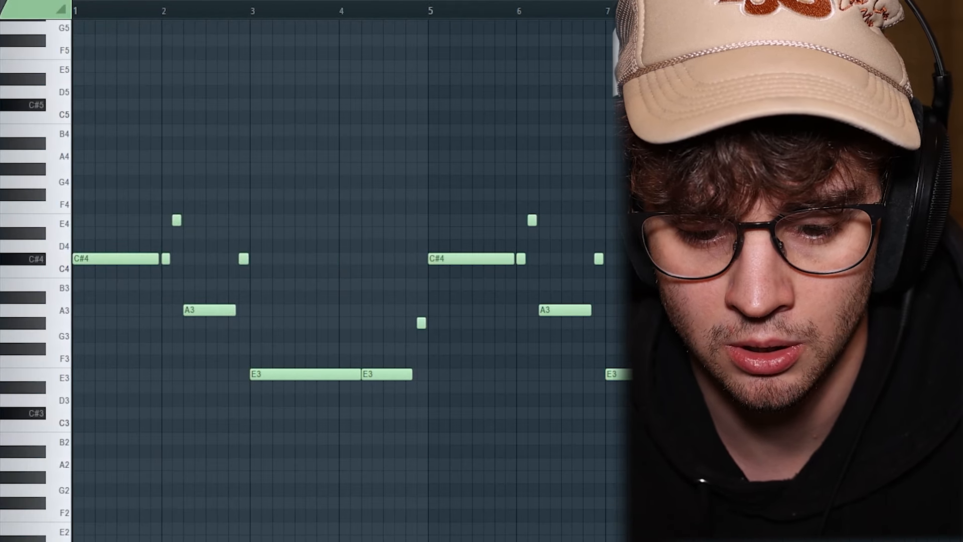
key(ctrl+v)
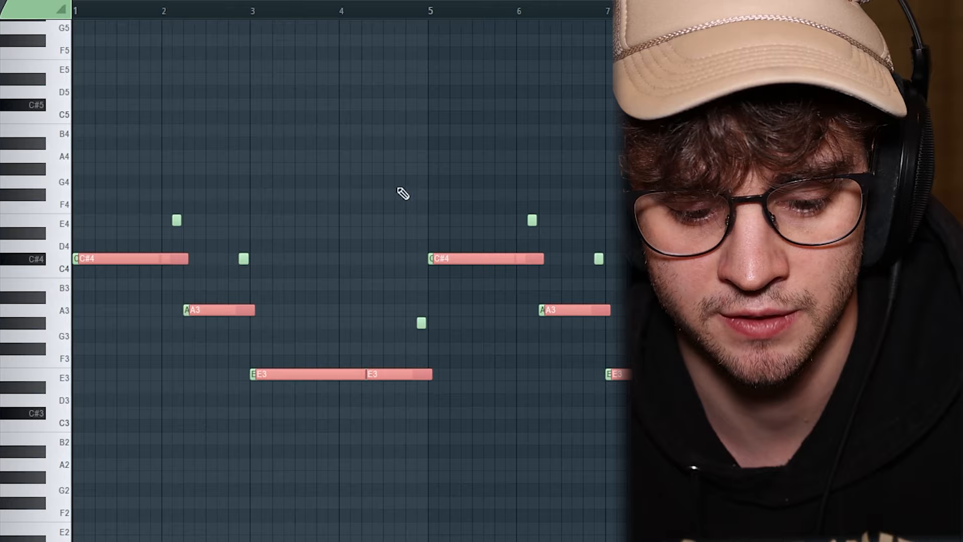
drag(117, 262, 56, 263)
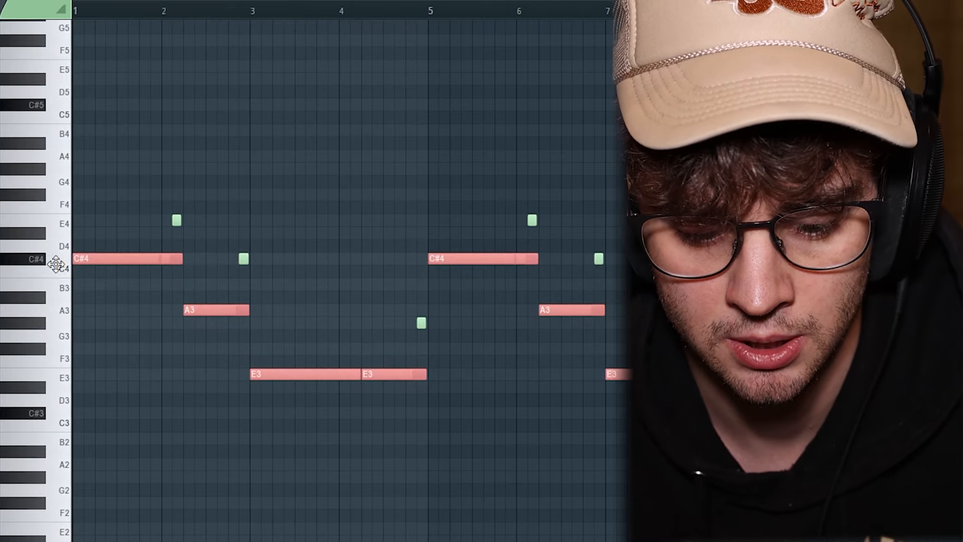
- Compare the pasted bass notes one octave higher and at their original pitch, and delete them
key(ctrl+Up)
key(ctrl+Down)
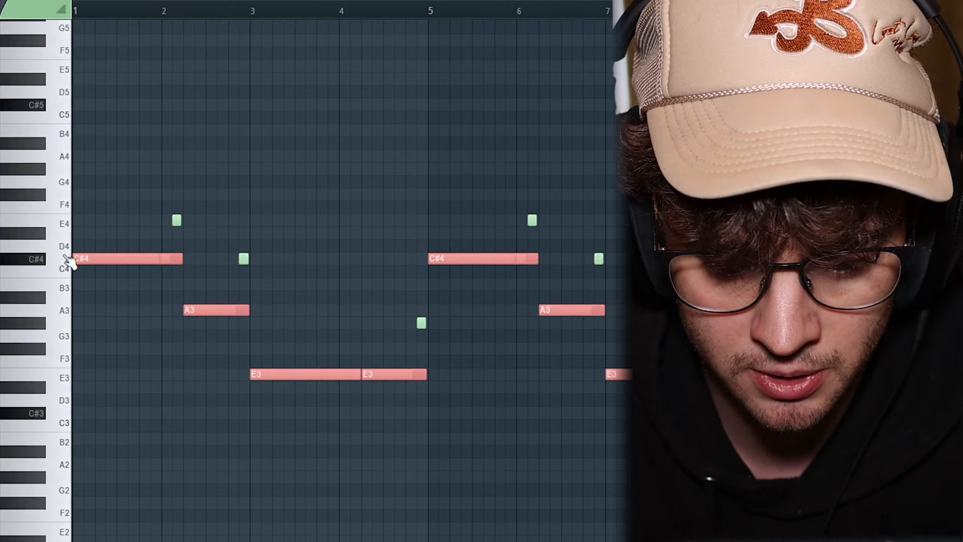
key(ctrl+Up)
key(ctrl+Down)
key(ctrl+Up)
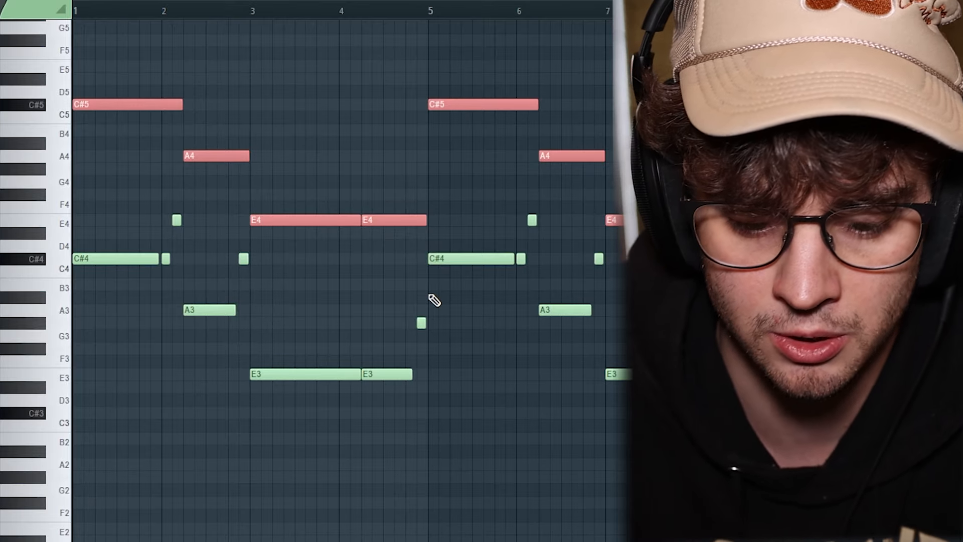
key(Delete)
- Compare the lower-octave notes with the Analog Lab V chords and select all notes of the Analog Lab V pattern
key(space)
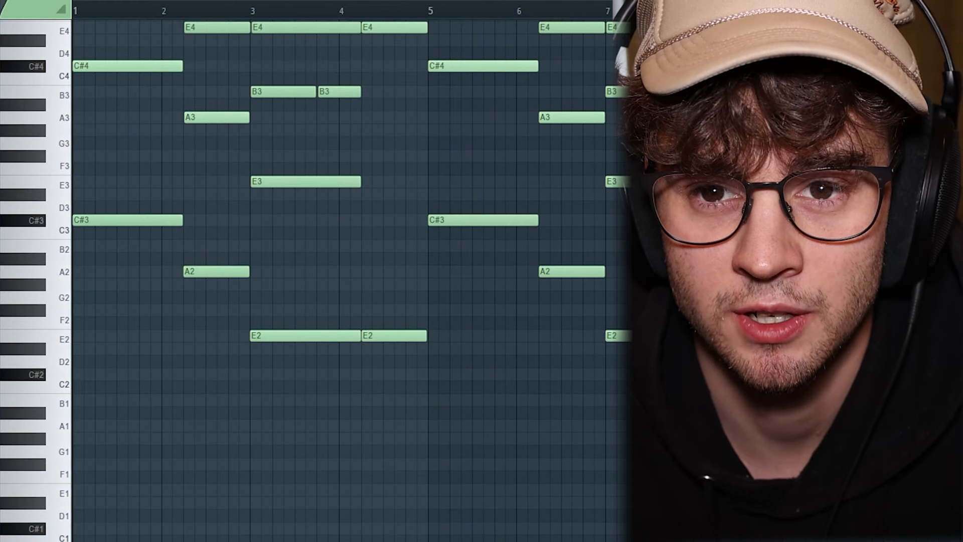
key(F6)
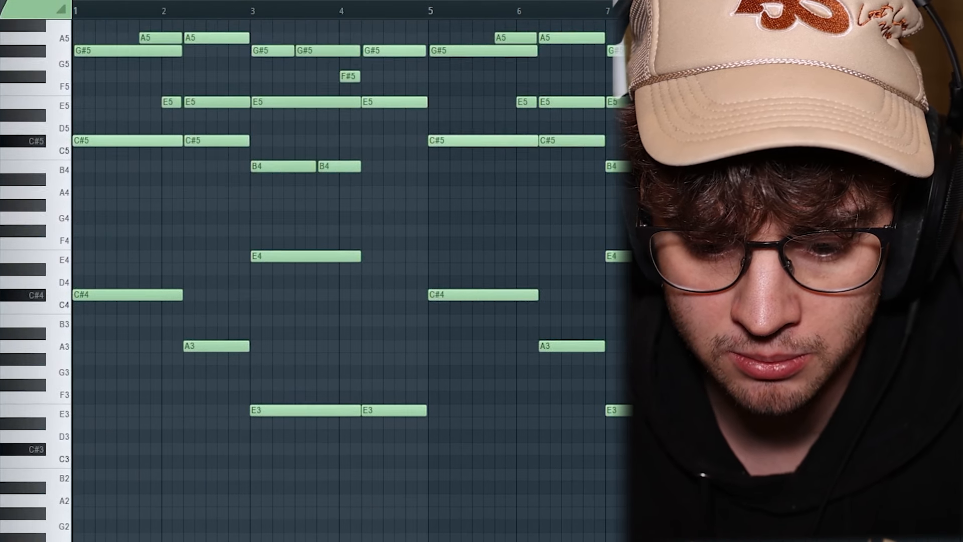
scroll(316, 278, up, 1)
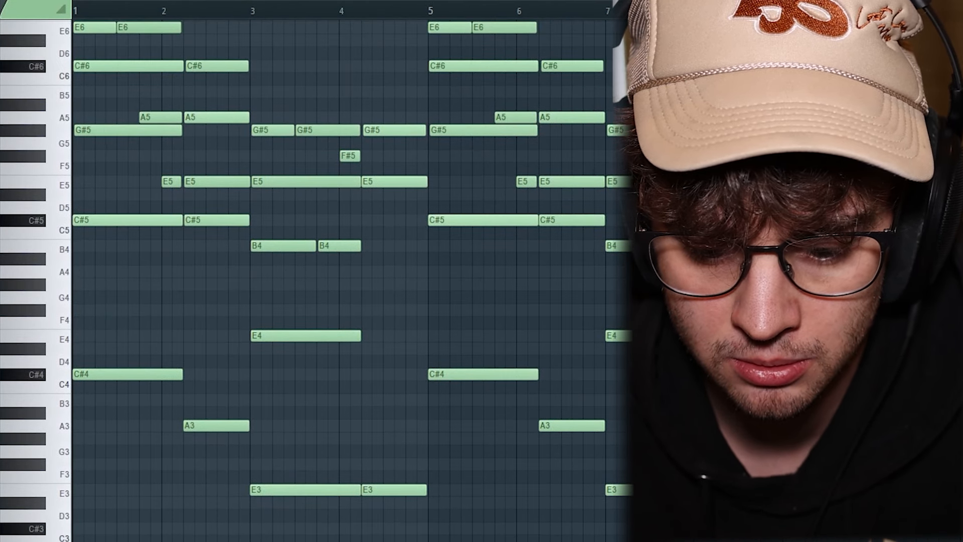
key(ctrl+a)
scroll(351, 281, up, 5)
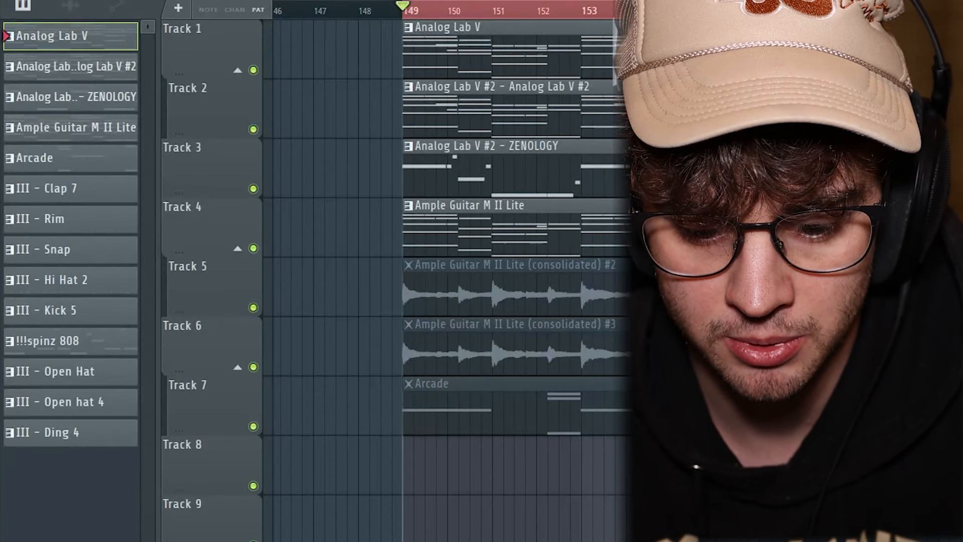
- Examine the chord notes and their lower octaves in the pattern, from E5 down to E2
scroll(563, 194, down, 1)
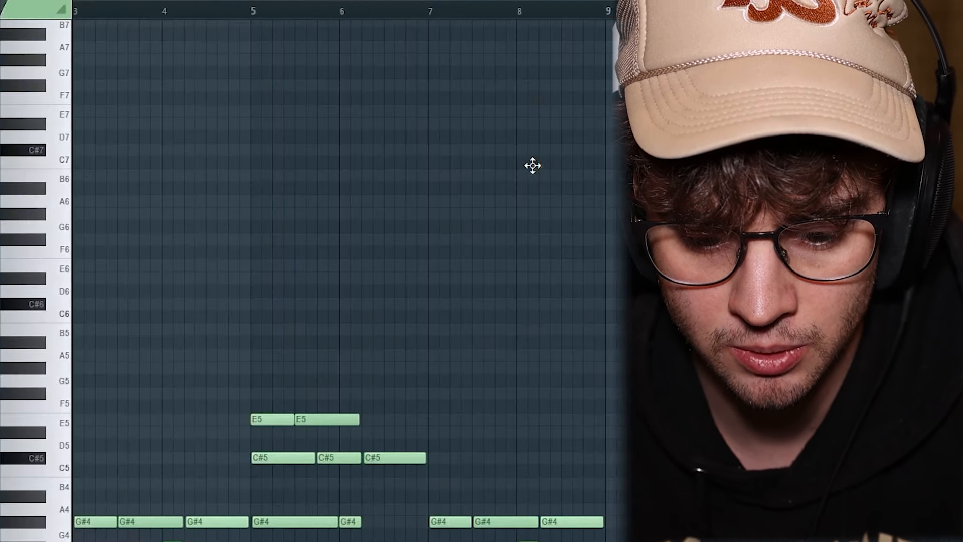
scroll(531, 164, down, 4)
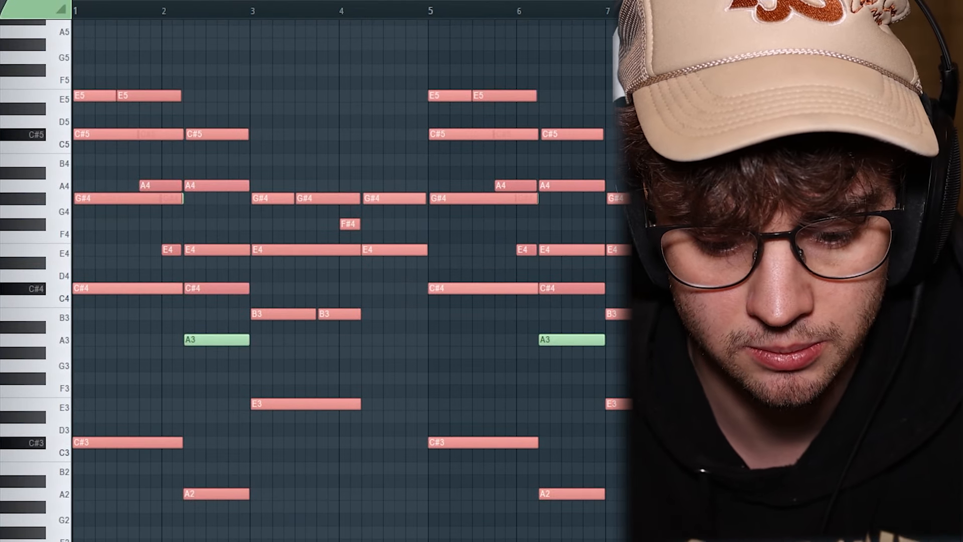
scroll(339, 326, down, 3)
scroll(152, 83, up, 3)
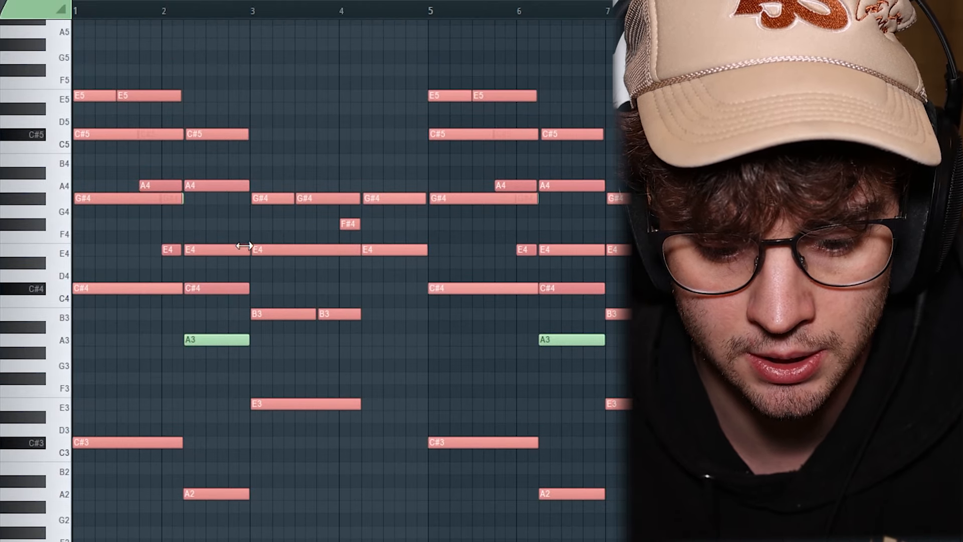
scroll(248, 251, up, 1)
scroll(249, 251, down, 1)
key(ctrl+z)
key(ctrl+z)
scroll(247, 249, down, 2)
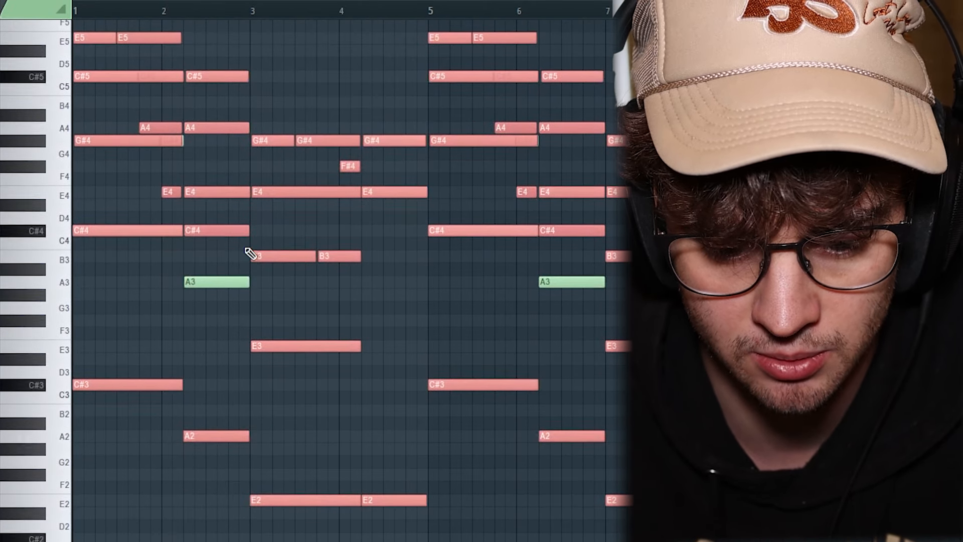
scroll(248, 253, up, 2)
scroll(248, 253, down, 2)
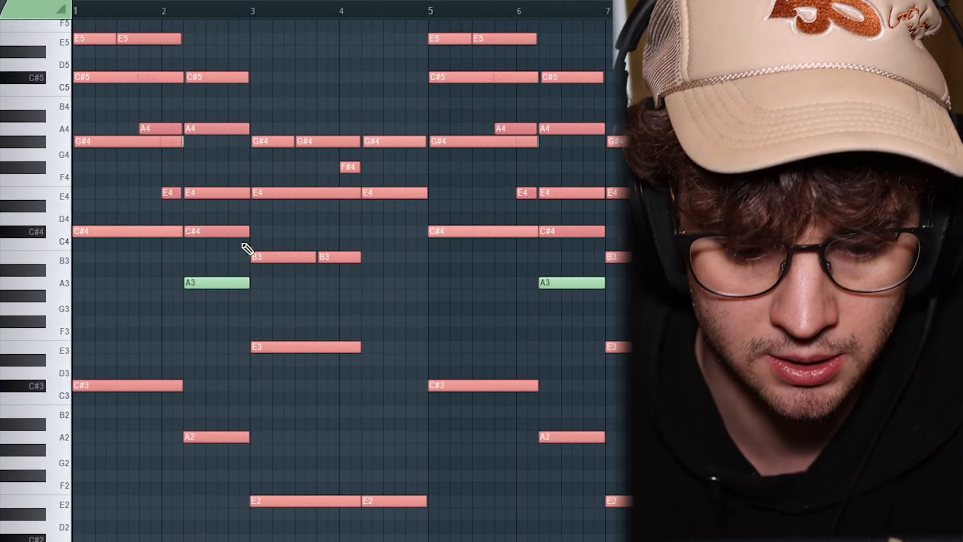
- Clear the note selection and compare the chord voicing with and without the extra A4, E4 and C#4 notes
key(ctrl+d)
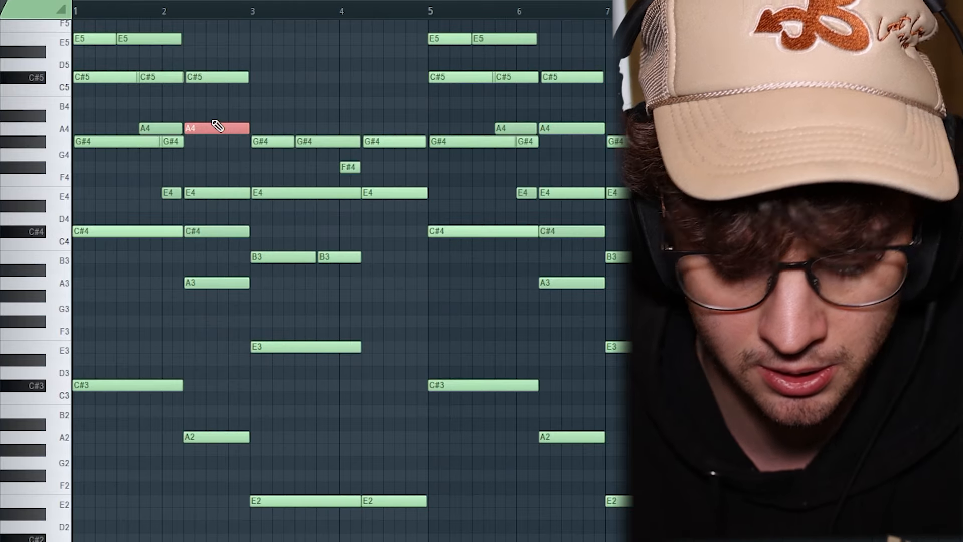
key(ctrl+Down)
key(ctrl+Up)
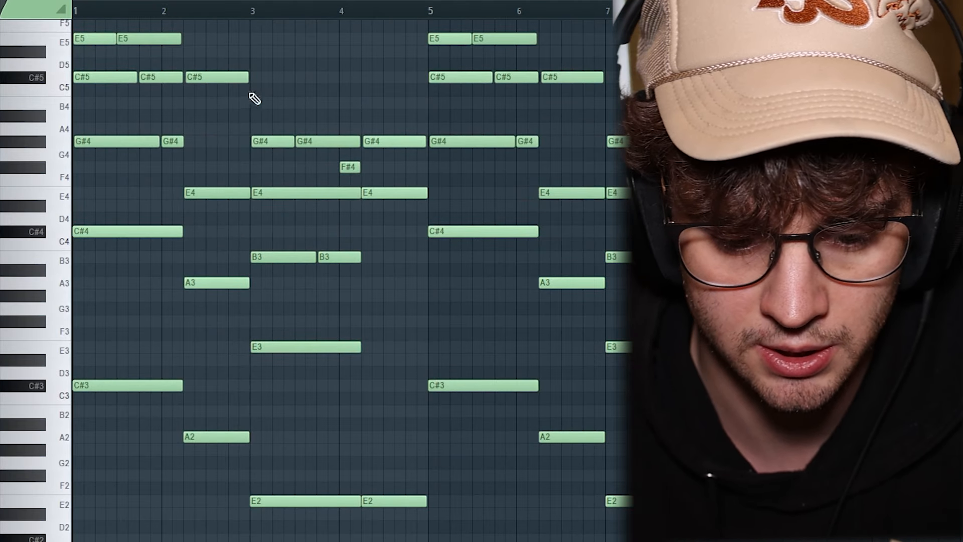
scroll(151, 164, up, 3)
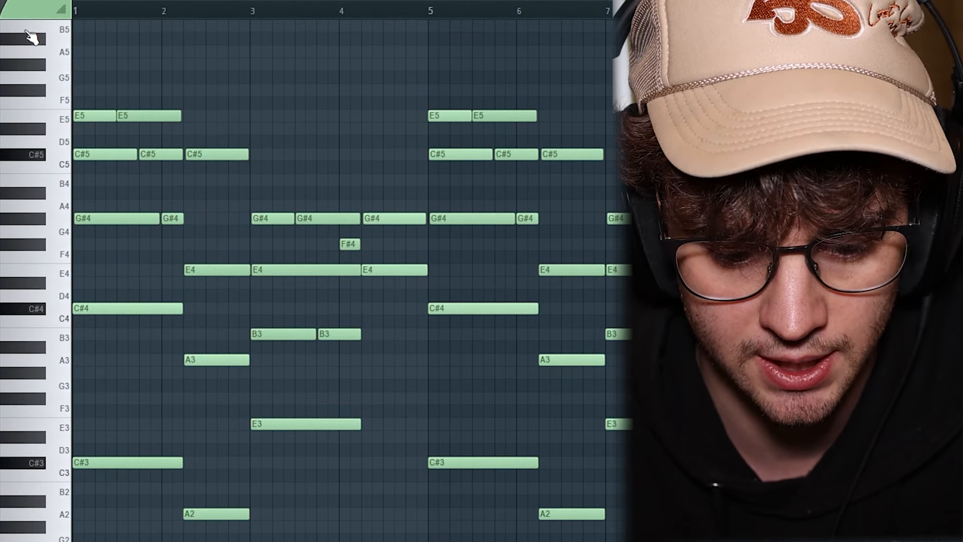
scroll(30, 36, down, 3)
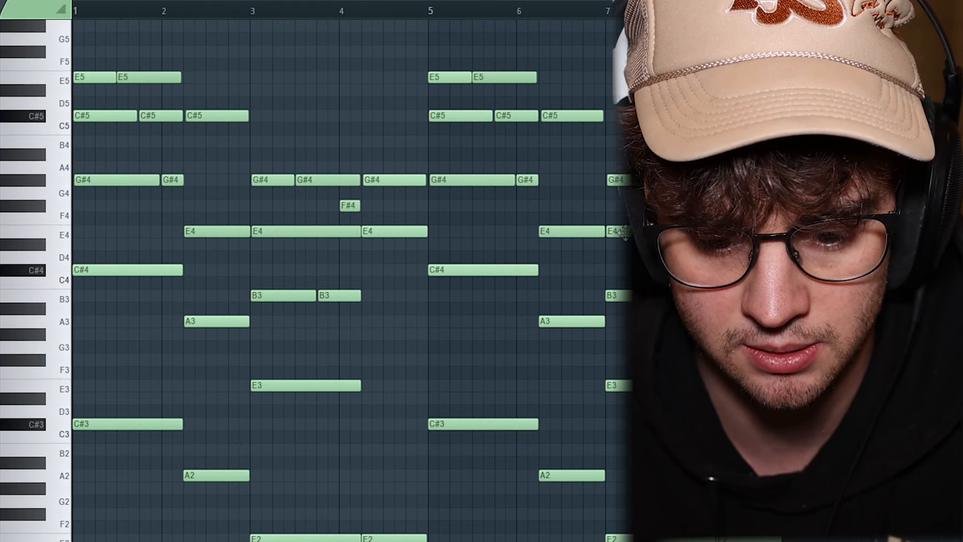
- Play the melody with the Insert 4 effects and browse the presets of RC-20 Retro Color
key(space)
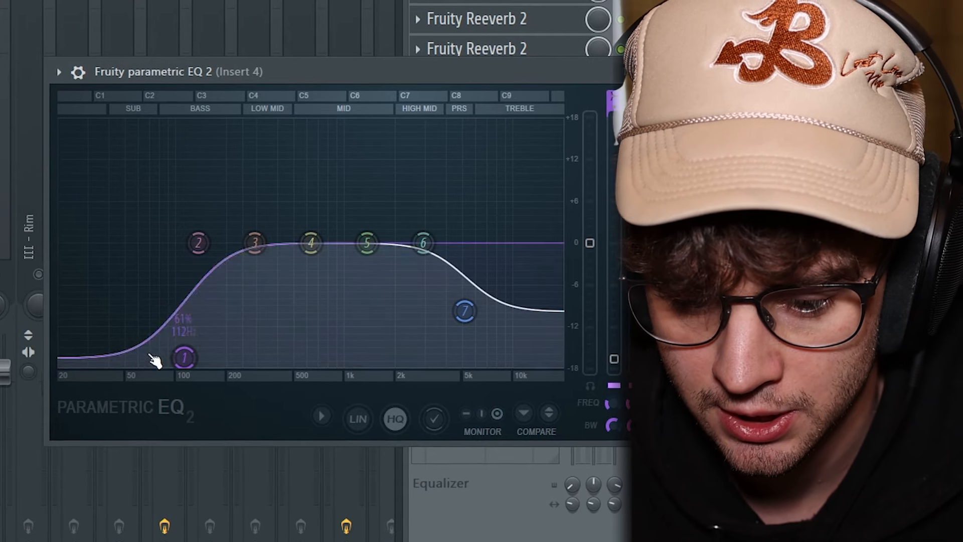
key(space)
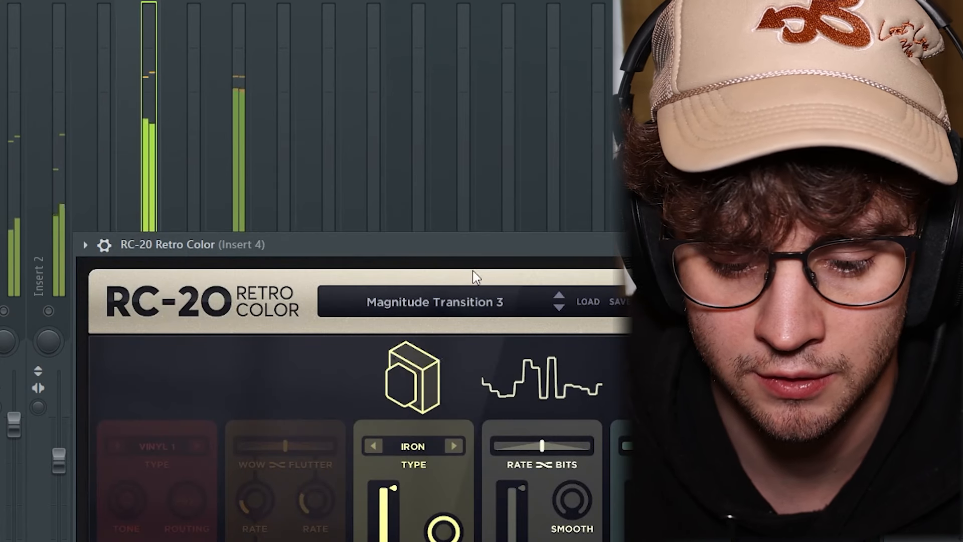
drag(449, 243, 378, 24)
click(378, 83)
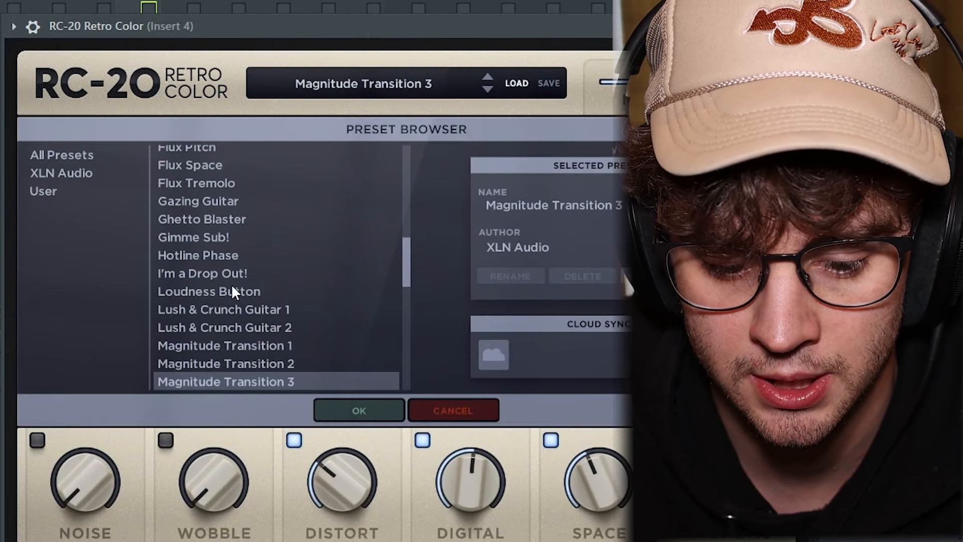
scroll(231, 284, down, 2)
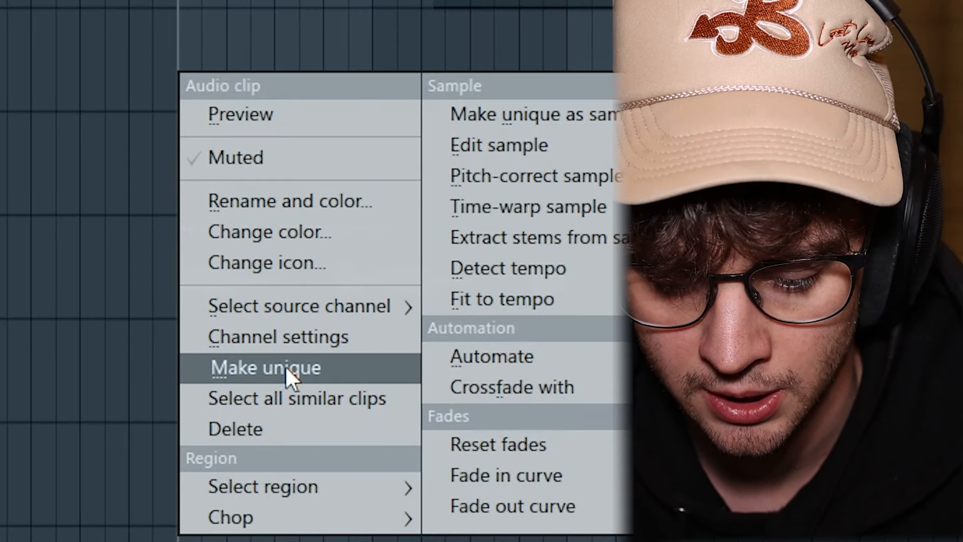
- Make the duplicated Arcade (consolidated) audio clip unique and check its channel settings
click(286, 369)
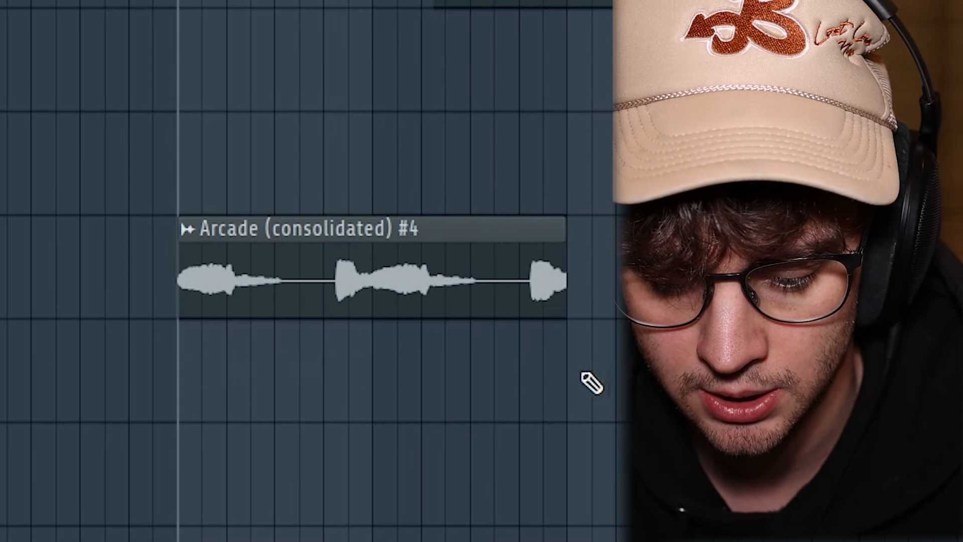
double_click(393, 286)
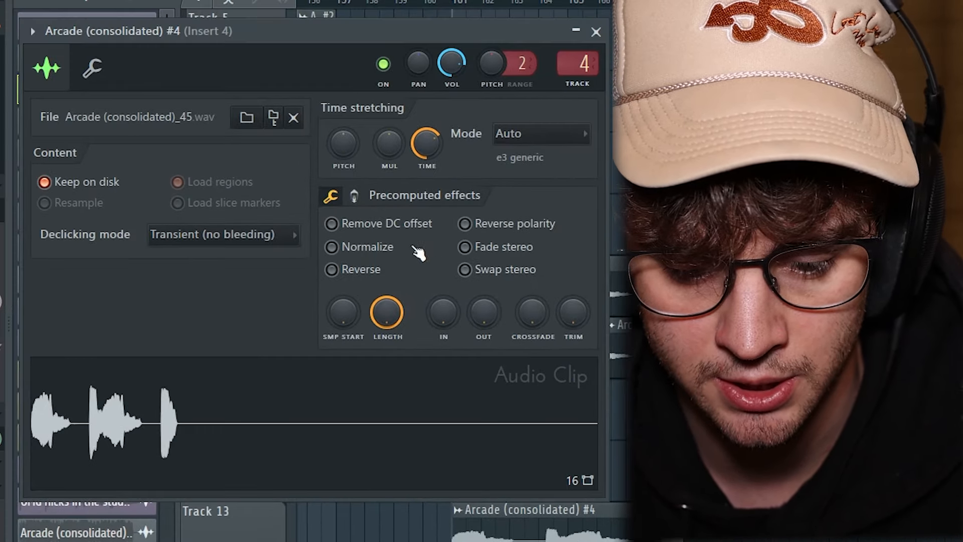
click(596, 32)
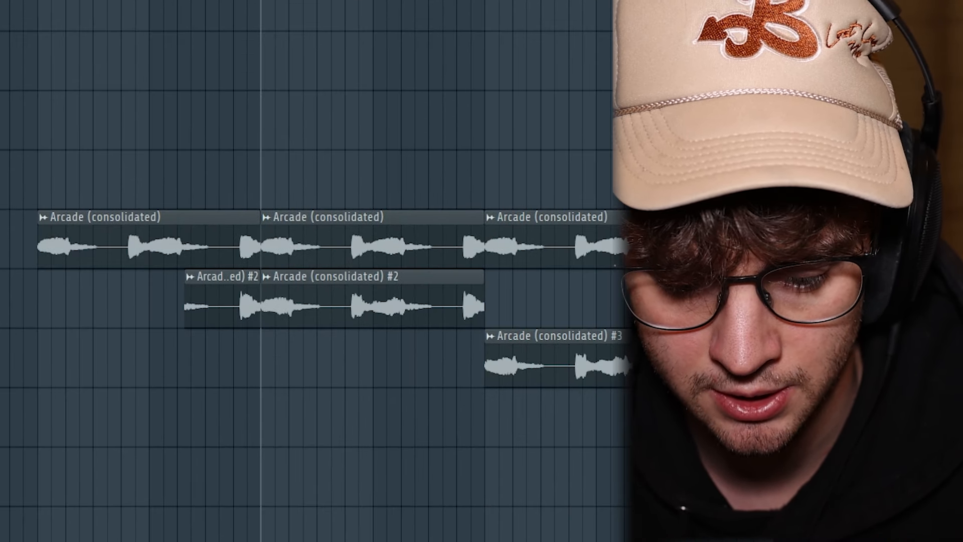
- Solo and play the Arcade (consolidated) #2 clips, and inspect the time-stretching pitch of the Arcade (consolidated) #3 clip
right_click(135, 368)
key(space)
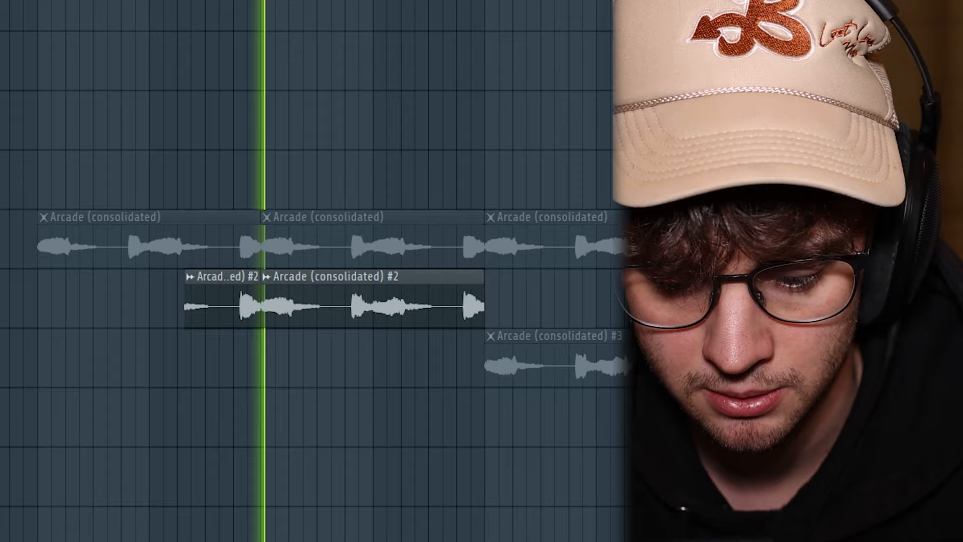
key(space)
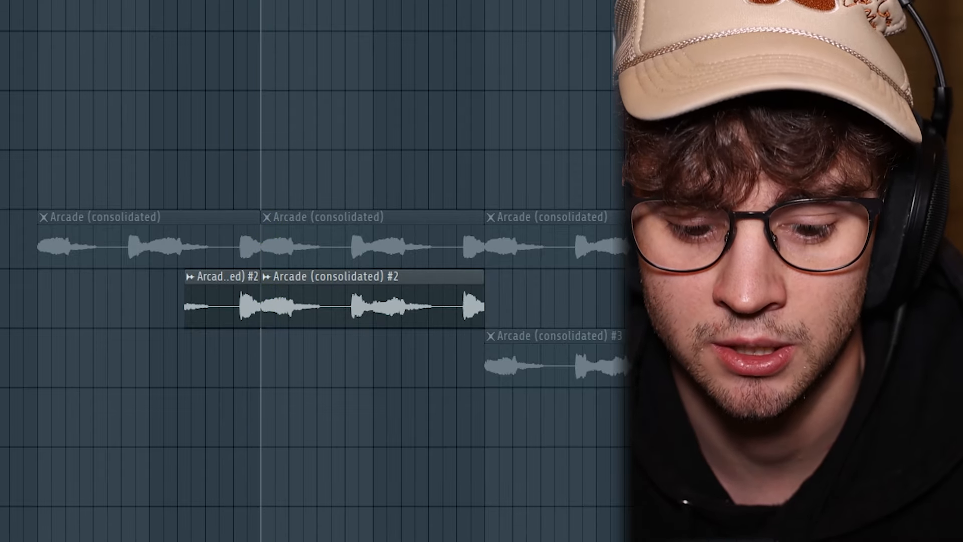
key(space)
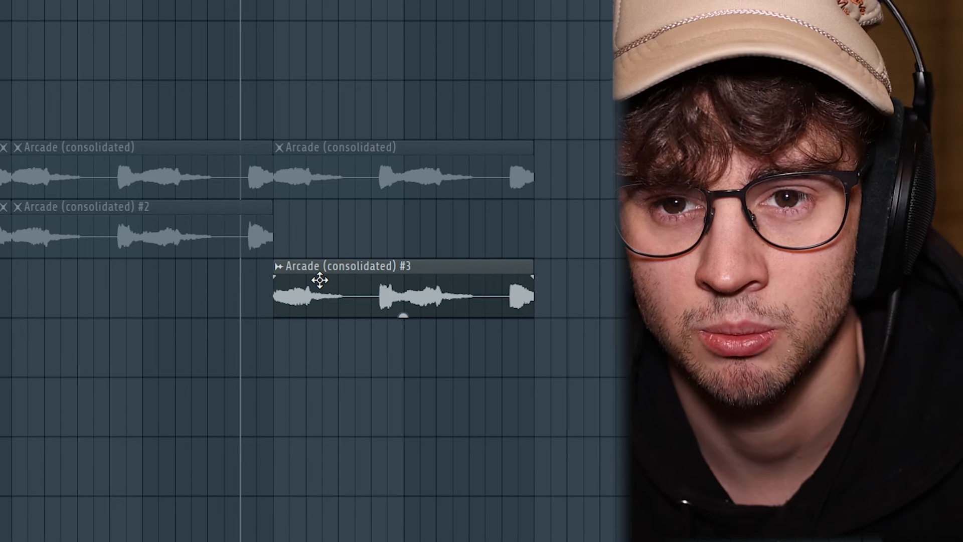
double_click(319, 279)
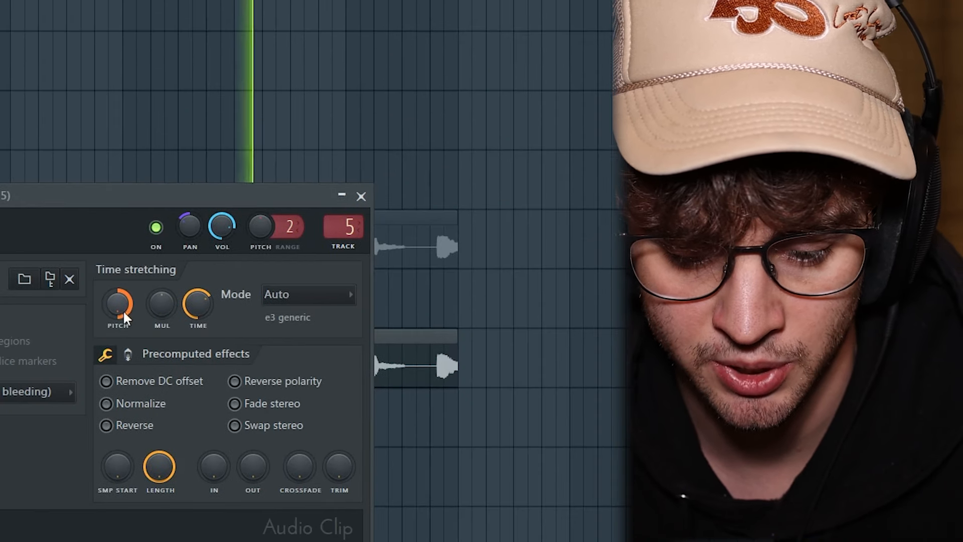
click(576, 85)
- Examine the evenly spaced C5 hits and the hi-hat rhythm from bar 1 in the piano roll
click(84, 148)
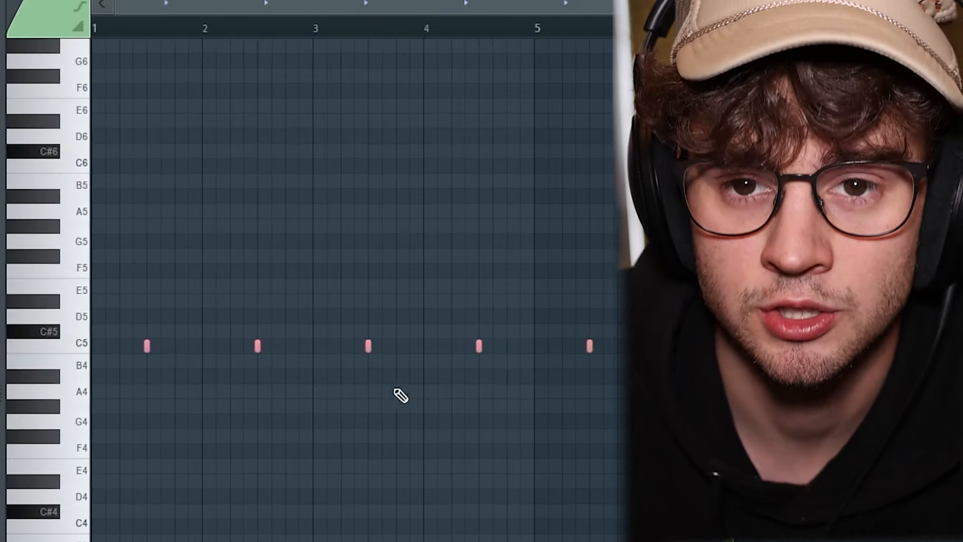
scroll(376, 356, up, 4)
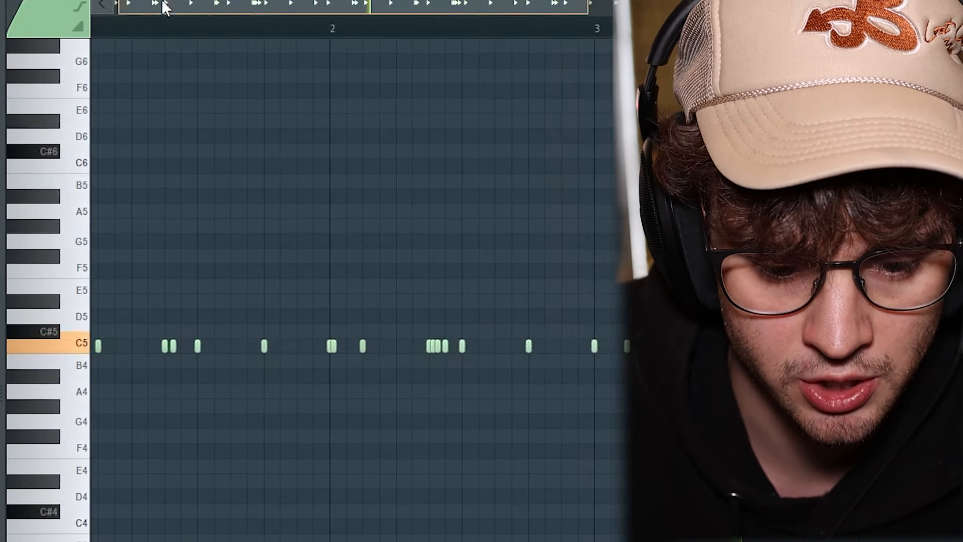
drag(163, 4, 153, 6)
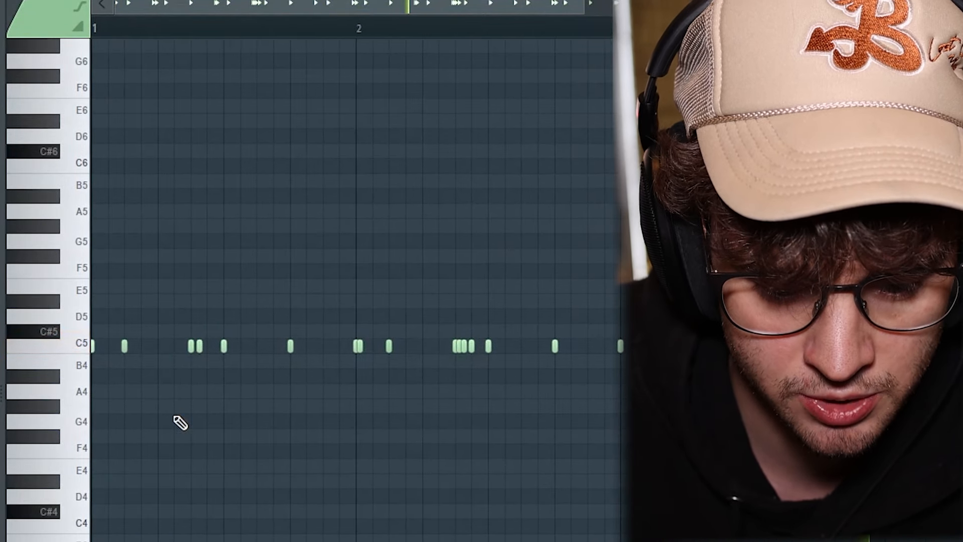
- Play the hi-hat pattern and randomize its selected C5 notes
scroll(90, 448, up, 2)
key(space)
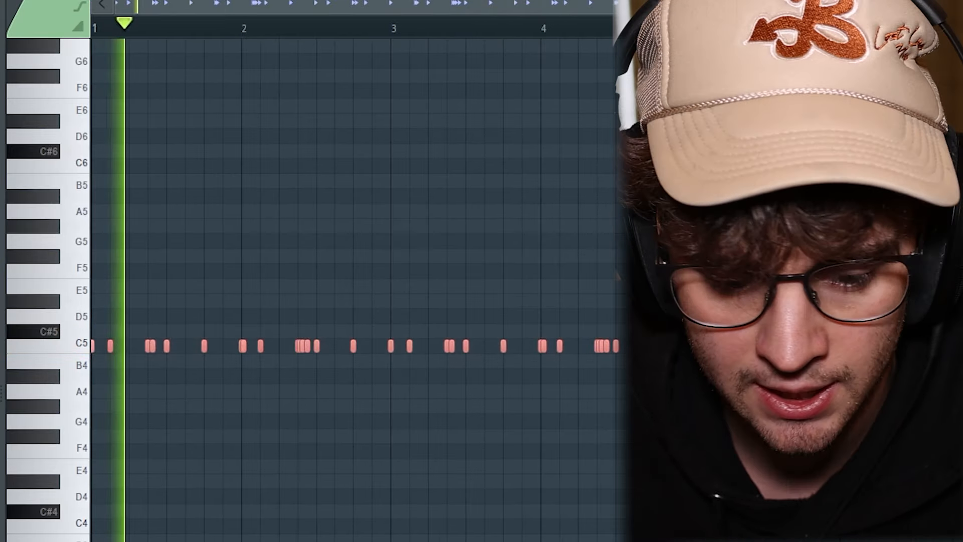
key(alt+r)
click(567, 540)
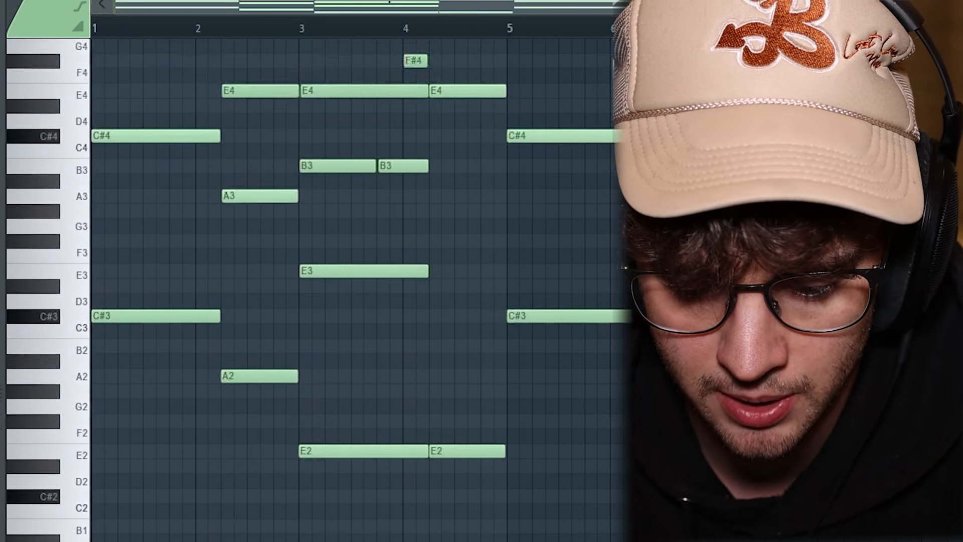
- Copy the lowest notes of the Ample Guitar M II Lite pattern into the 808 pattern and raise them to C#6, A5 and E5
drag(633, 519, 103, 323)
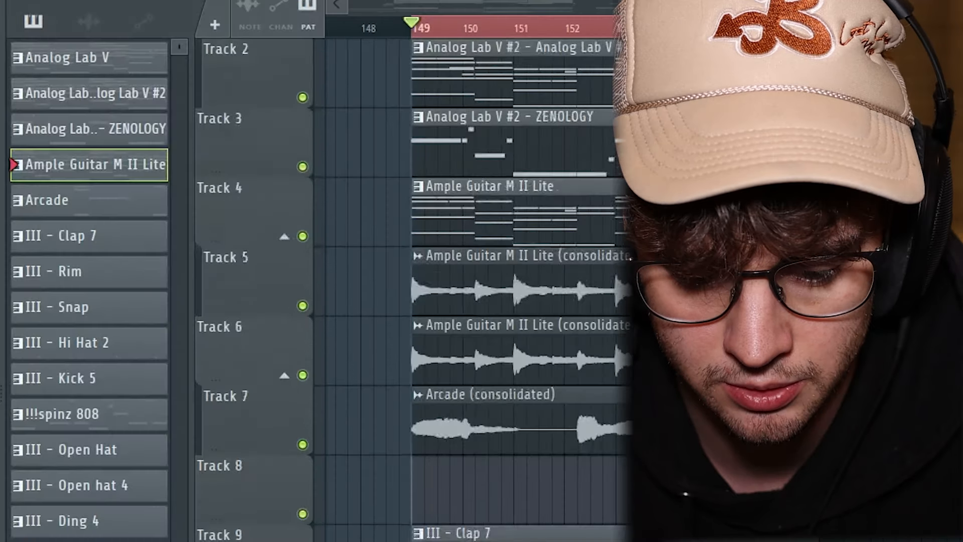
scroll(472, 301, down, 5)
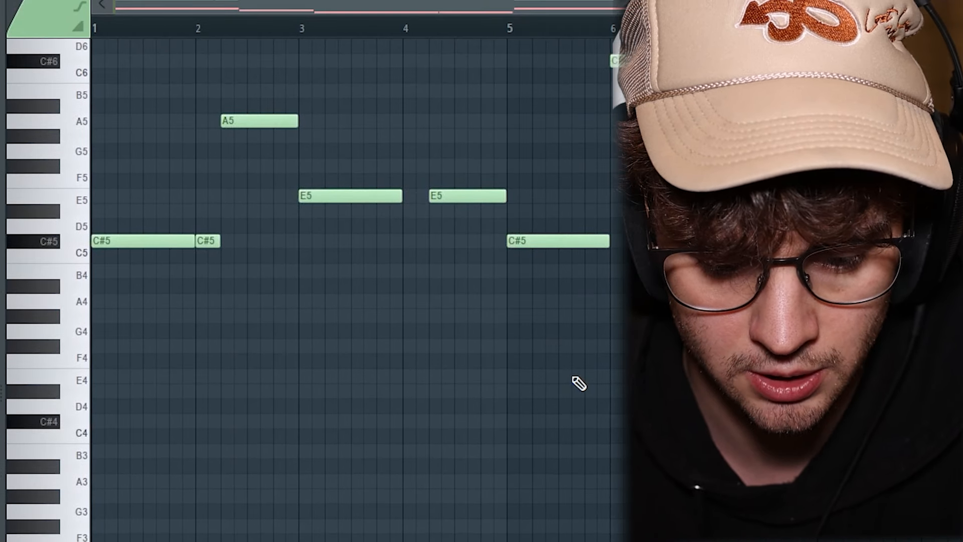
key(ctrl+Up)
key(ctrl+Up)
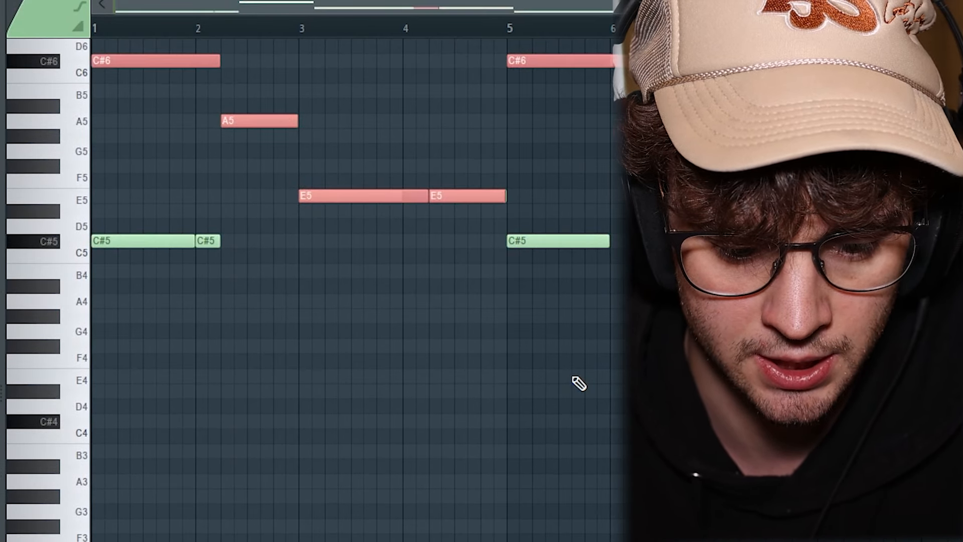
scroll(579, 383, up, 4)
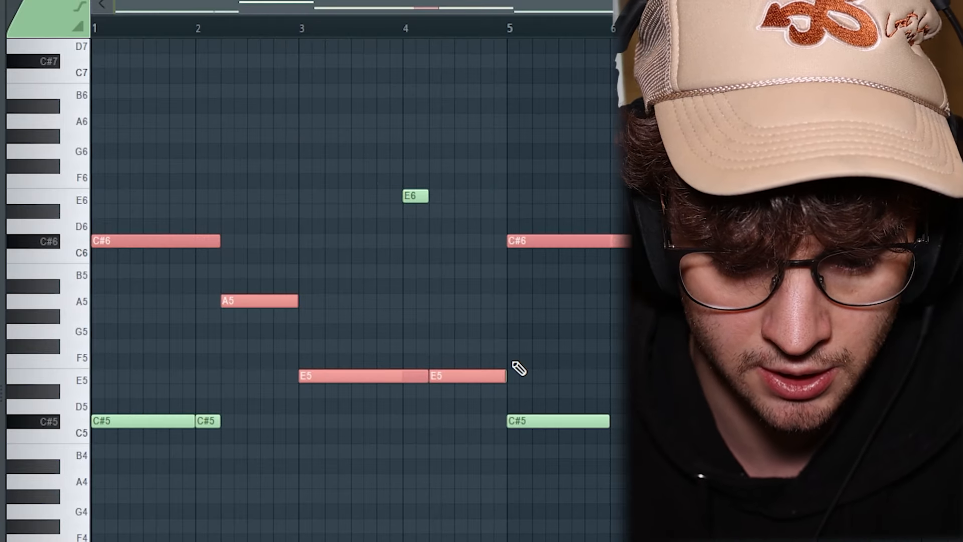
- Compare the pasted 808 notes in both octaves, keep the lower one, and raise the notes between bars 2 and 5 by an octave
key(ctrl+Down)
key(ctrl+Up)
key(ctrl+Down)
key(ctrl+Up)
key(ctrl+Down)
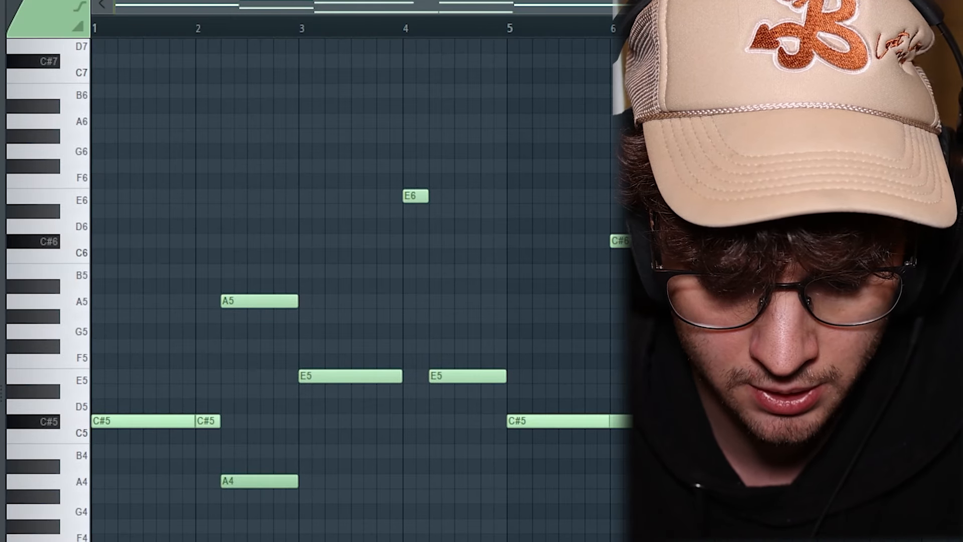
drag(520, 541, 243, 482)
key(ctrl+Up)
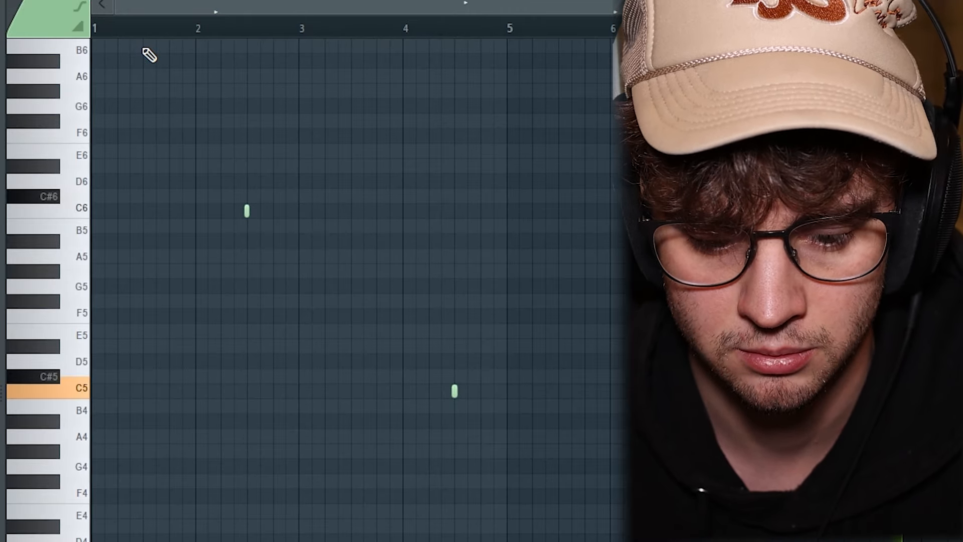
- Play the percussion pattern with the C6 and C5 hits and select the C6 hit
key(space)
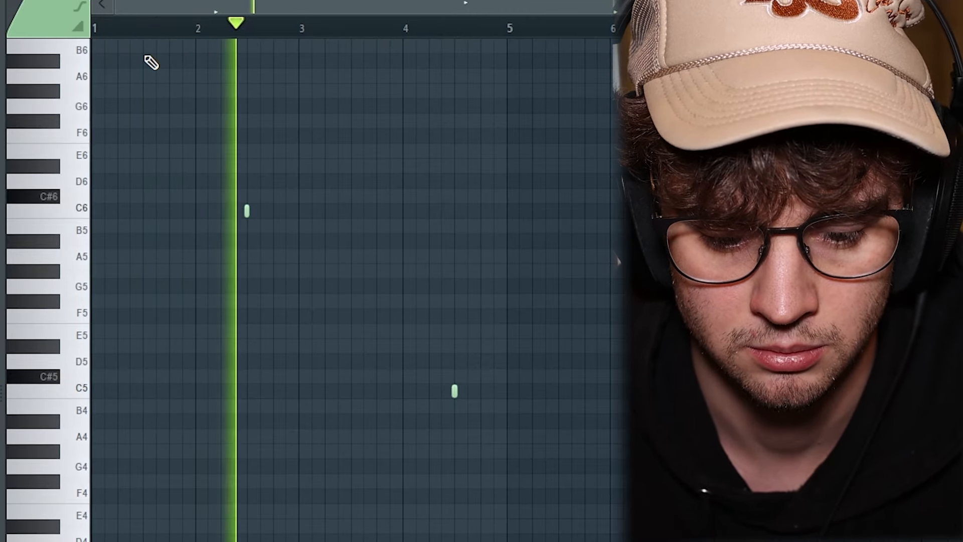
scroll(246, 237, up, 1)
drag(262, 226, 234, 197)
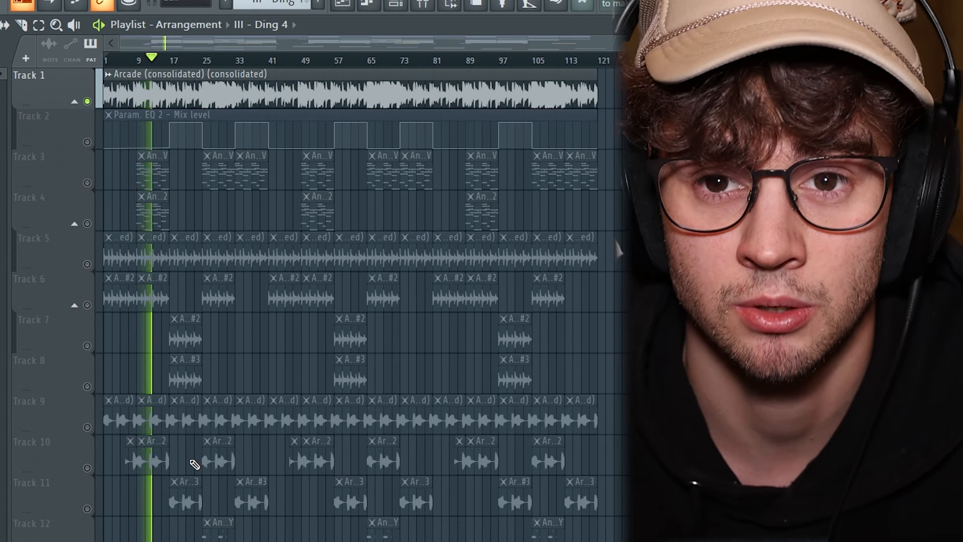
- Select the arrangement's clips section by section: bars 1 to 8, 9 to 24, and 25 to 40
scroll(188, 459, down, 2)
drag(132, 424, 80, 115)
drag(89, 184, 90, 186)
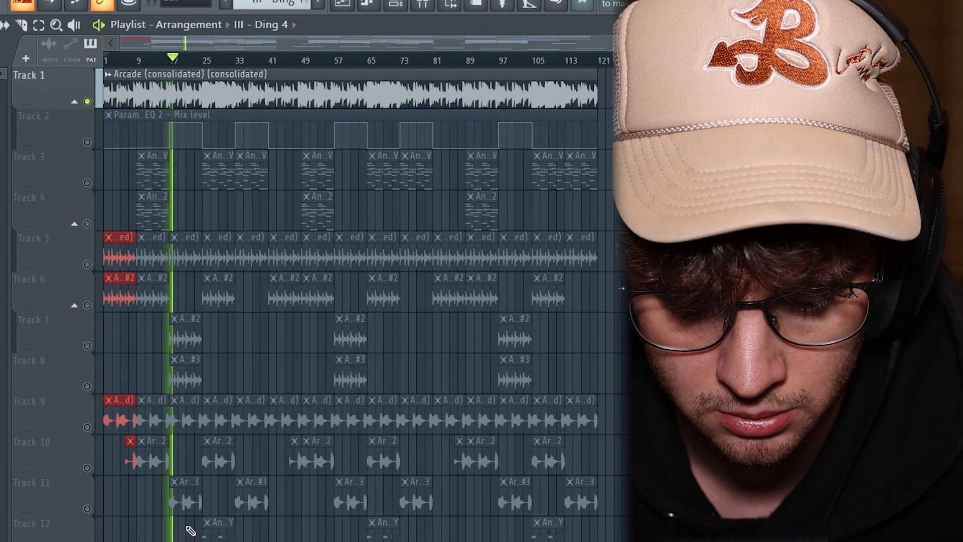
drag(191, 531, 150, 266)
drag(144, 171, 144, 170)
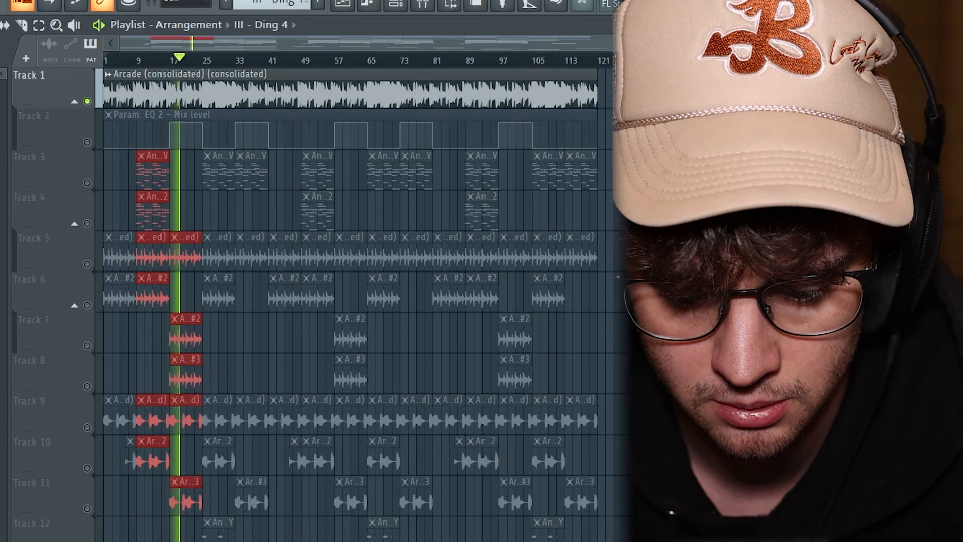
drag(265, 533, 219, 217)
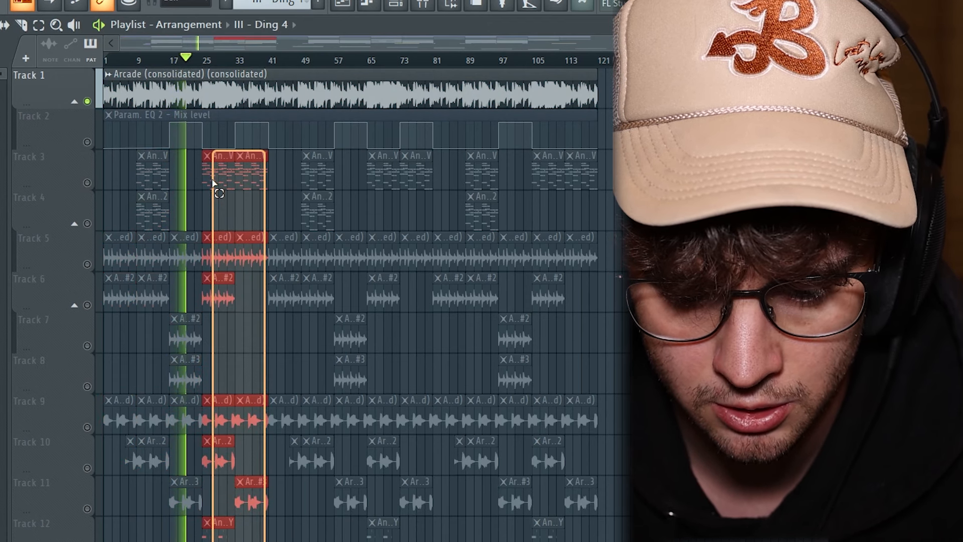
drag(212, 179, 212, 179)
- Move playback to bar 25 to review the drum clips on Tracks 13 to 21
scroll(284, 342, down, 4)
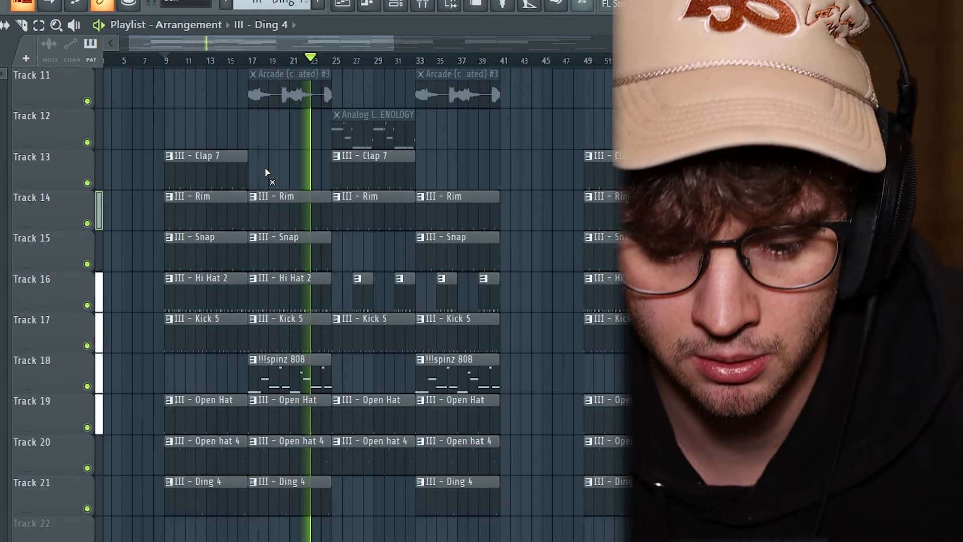
click(334, 65)
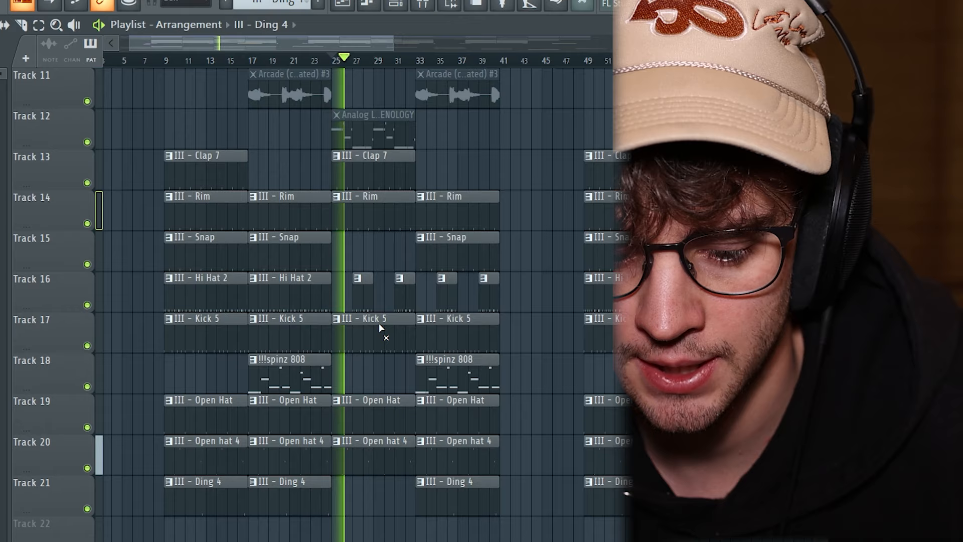